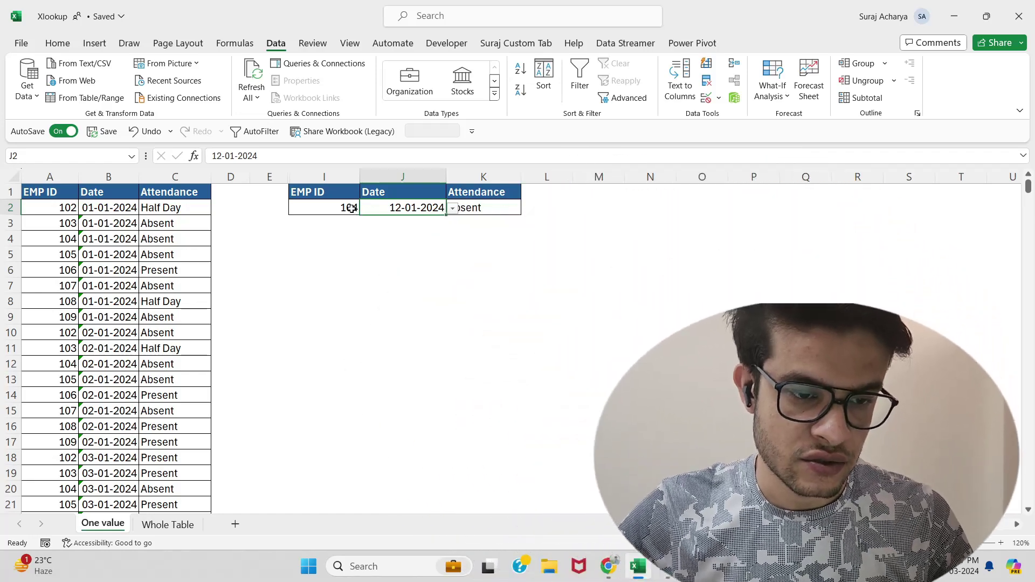
# Step: Set the lookup EMP ID in I2 to 102 and the date in J2 to 15-01-2024, and check the attendance formula
pyautogui.click(347, 209)
pyautogui.click(366, 209)
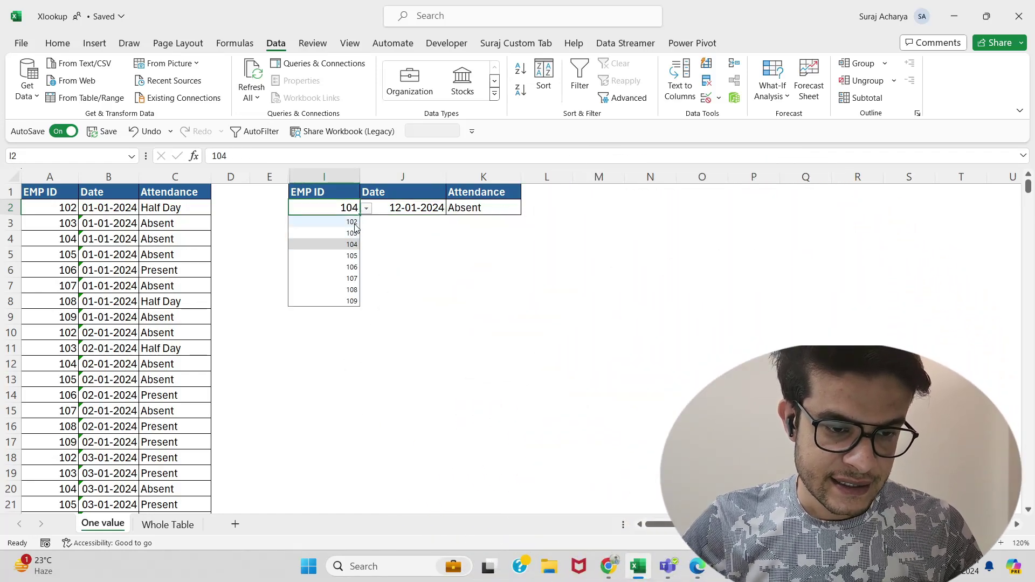
pyautogui.click(353, 223)
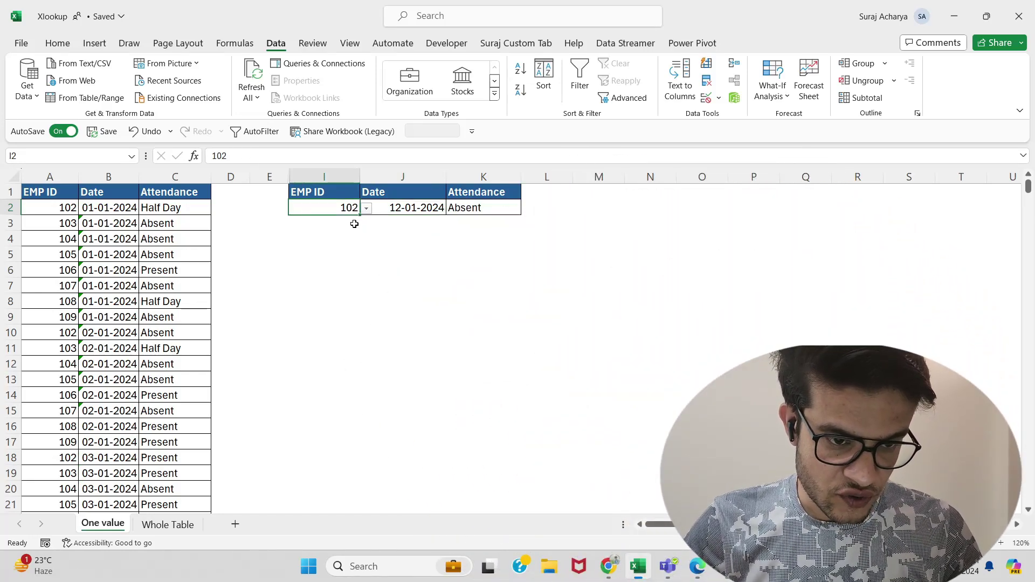
pyautogui.click(419, 208)
pyautogui.click(452, 210)
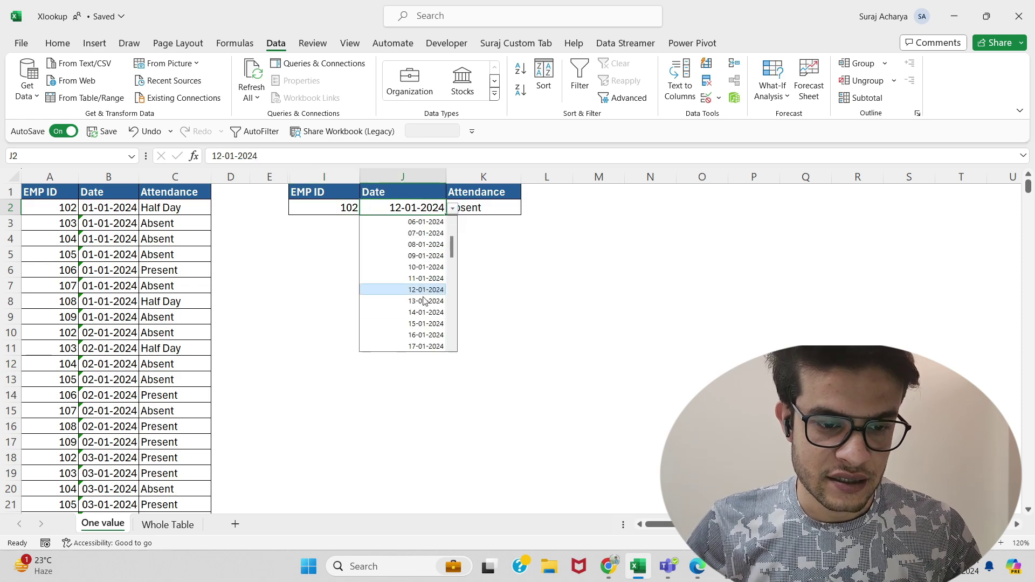
pyautogui.click(423, 324)
pyautogui.click(487, 209)
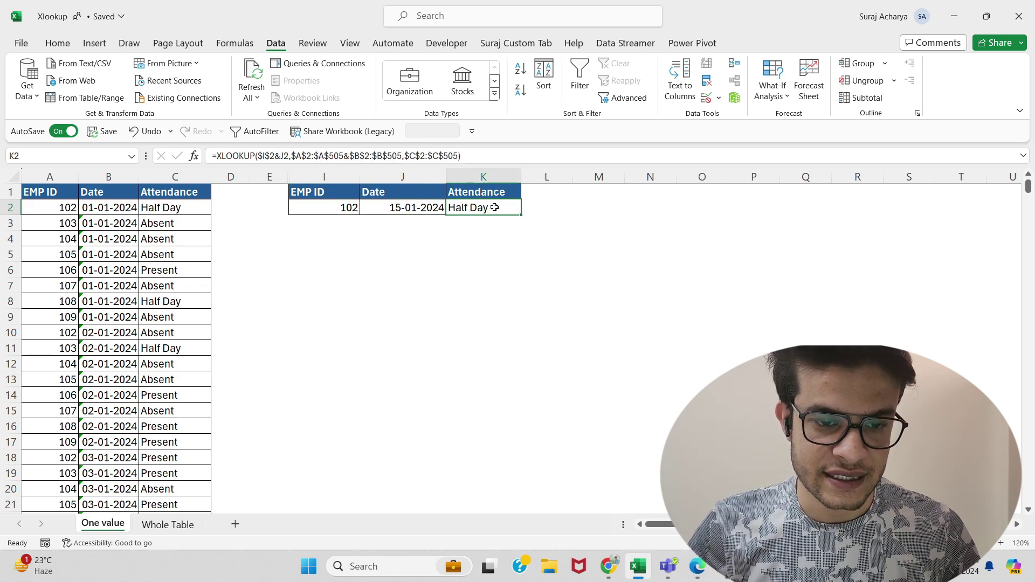
# Step: Change the lookup date in J2 to 06-01-2024 and check the attendance result
pyautogui.click(414, 207)
pyautogui.click(452, 209)
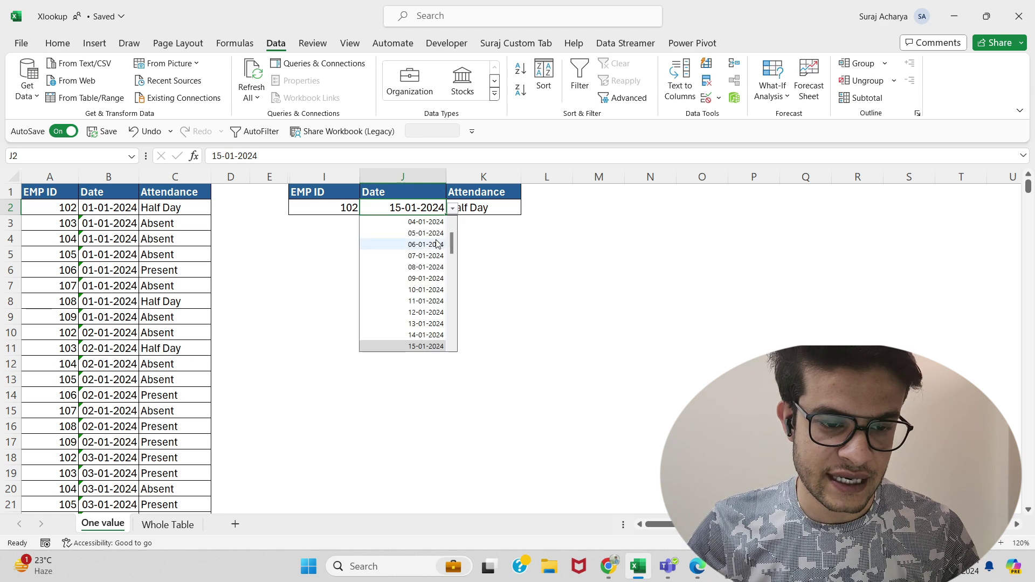
pyautogui.click(437, 245)
pyautogui.click(483, 203)
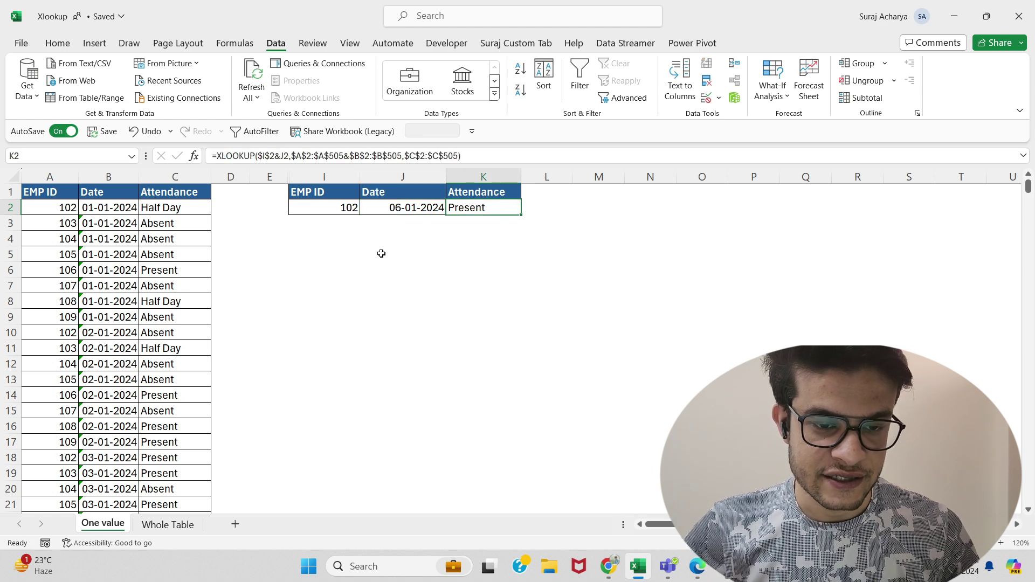
# Step: Clear the attendance formula in K2 and begin a new XLOOKUP there with I2&J2 as the lookup value
pyautogui.press('Delete')
pyautogui.click(352, 270)
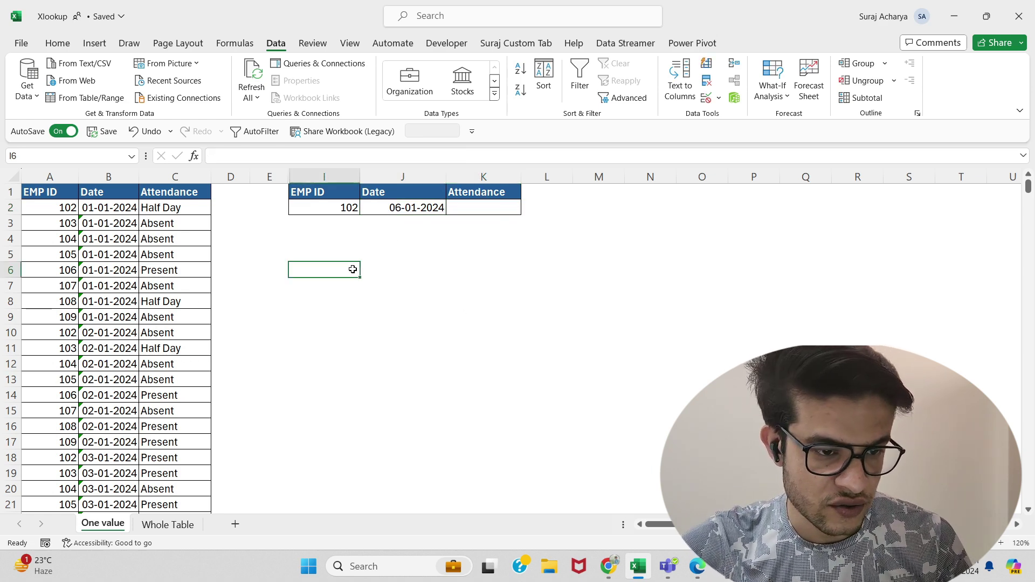
pyautogui.click(496, 204)
pyautogui.write('=xl')
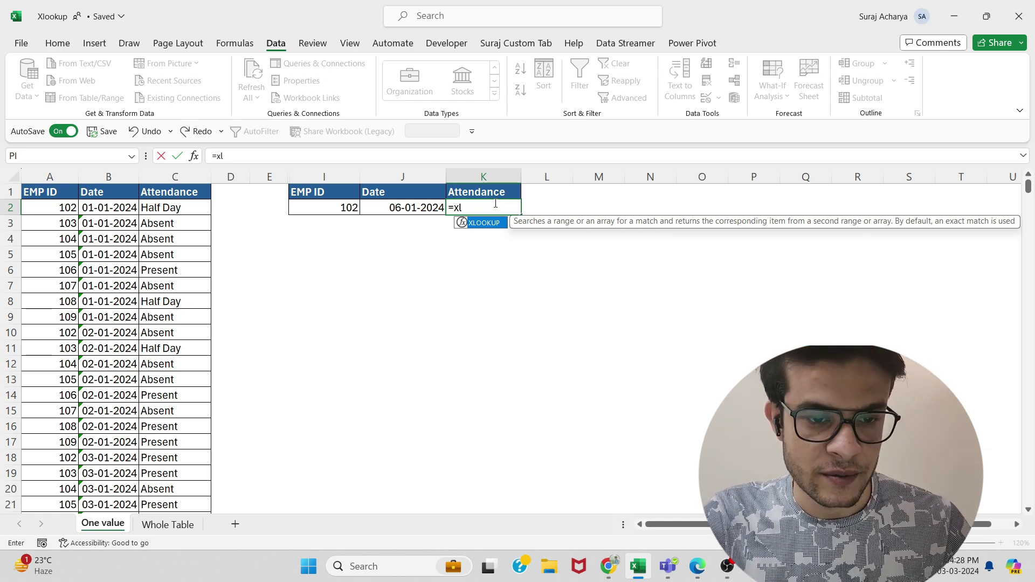
pyautogui.press('Tab')
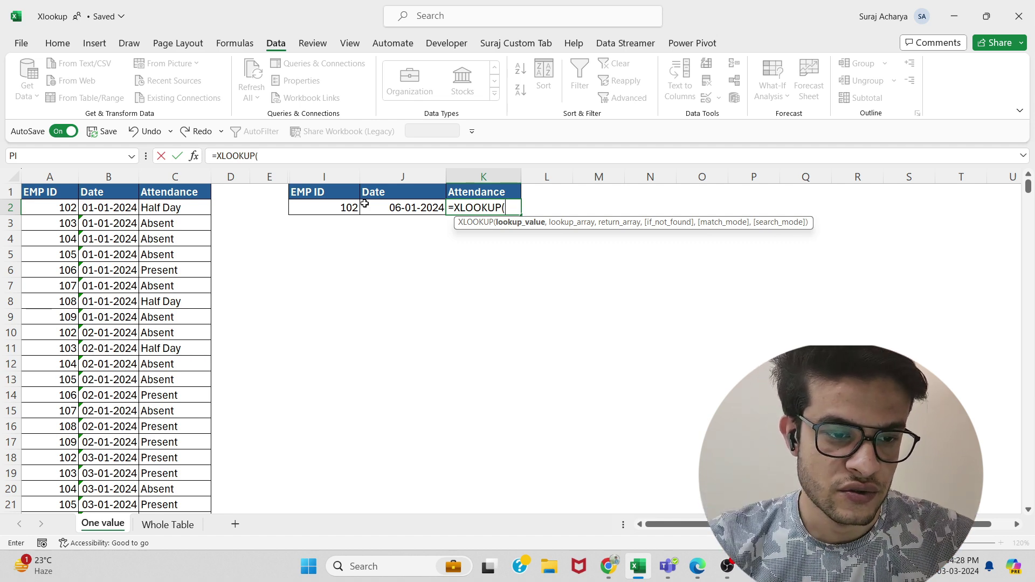
pyautogui.click(331, 208)
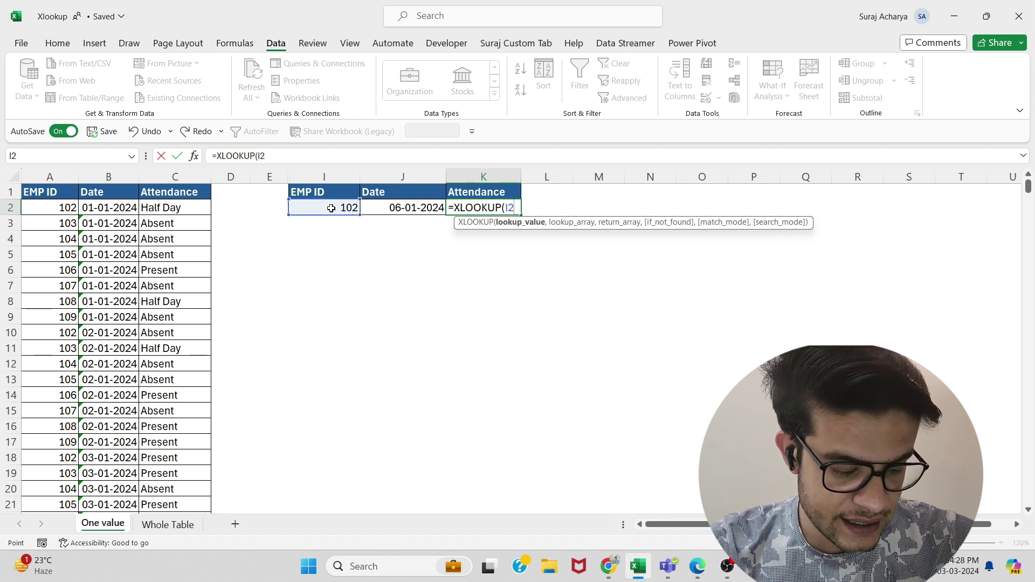
pyautogui.write('&')
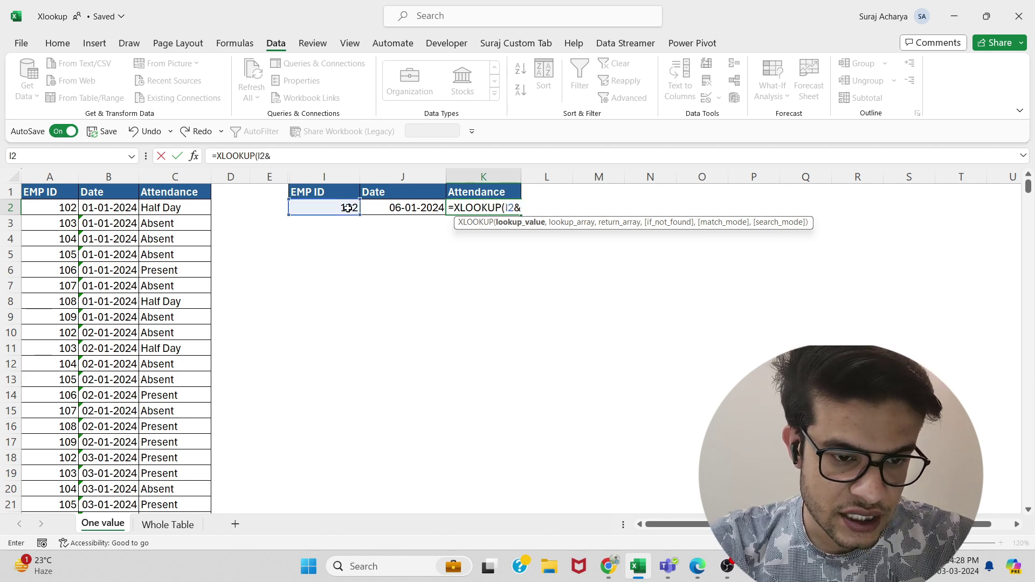
pyautogui.click(394, 209)
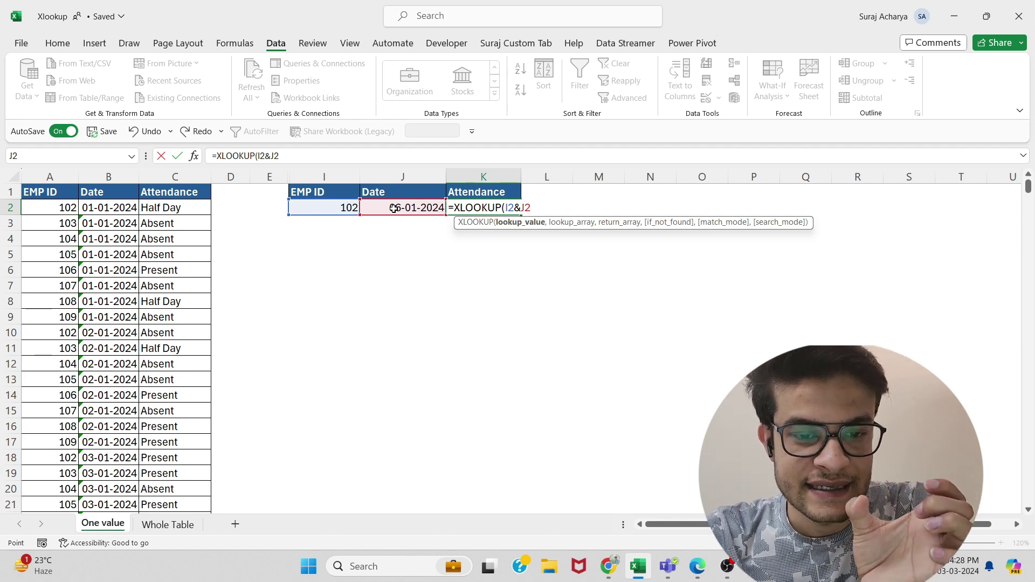
pyautogui.write(',')
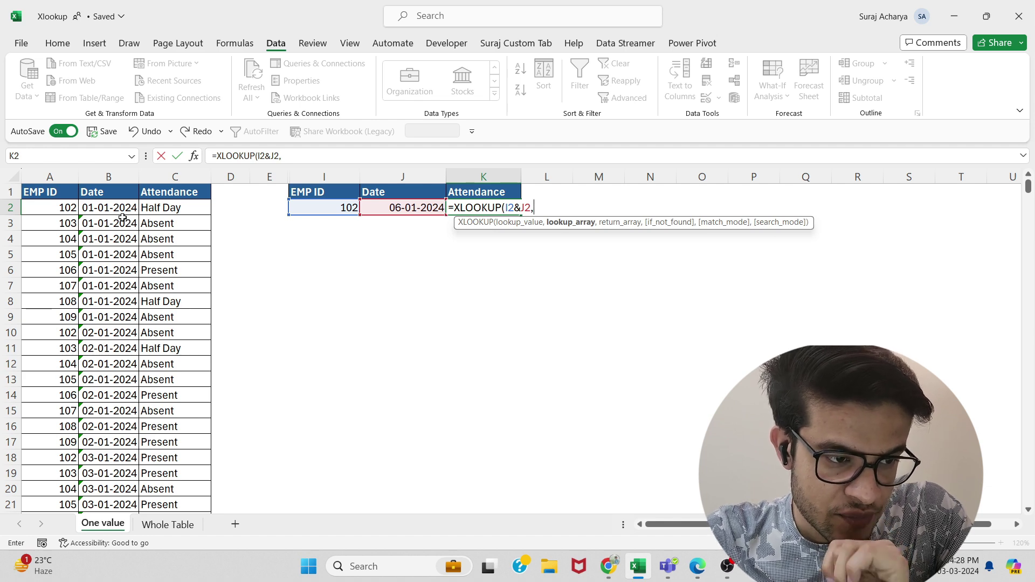
# Step: Complete the K2 XLOOKUP with A:A&B:B as the lookup array and C:C as the return array
pyautogui.click(53, 176)
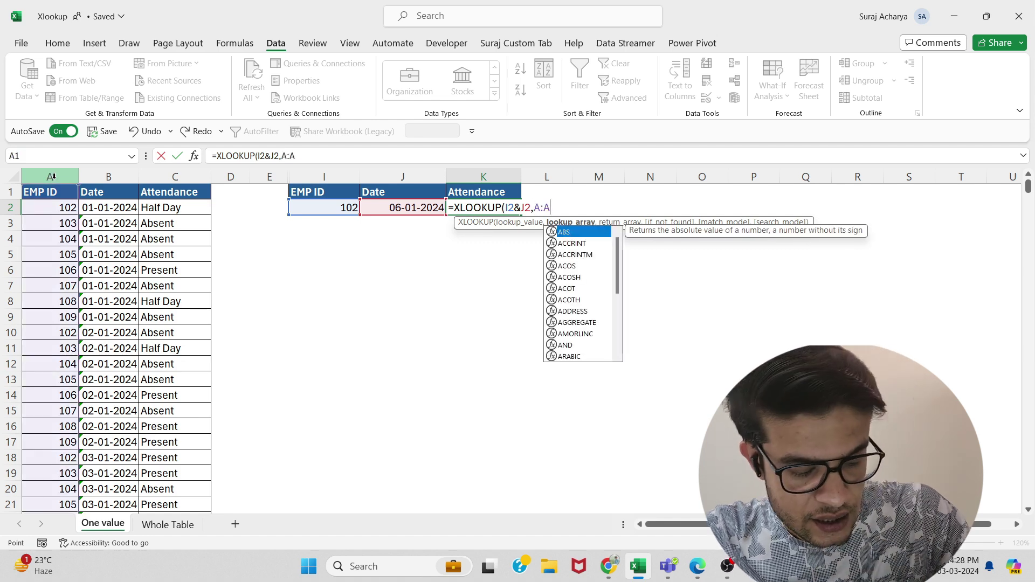
pyautogui.write('&')
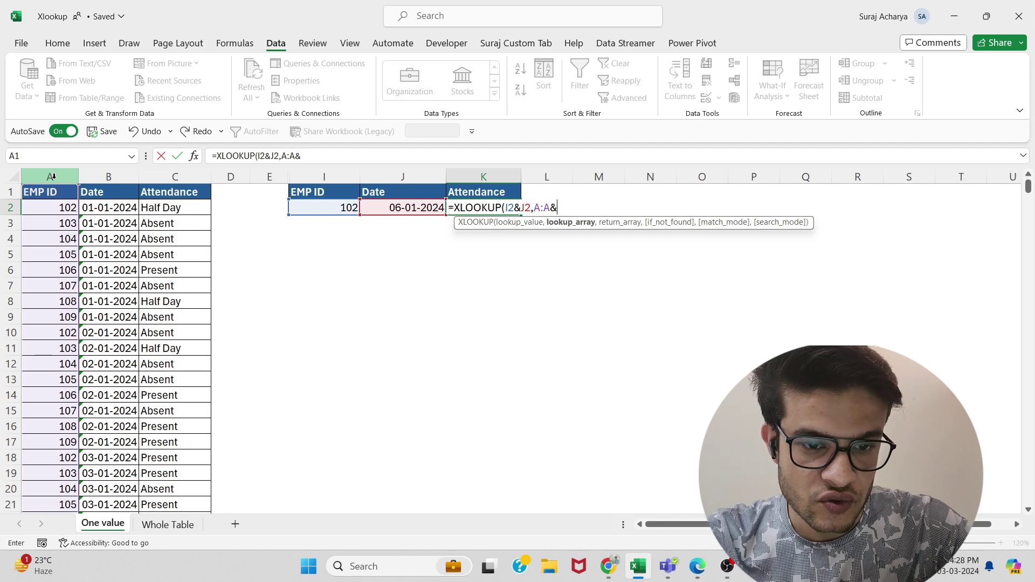
pyautogui.click(114, 171)
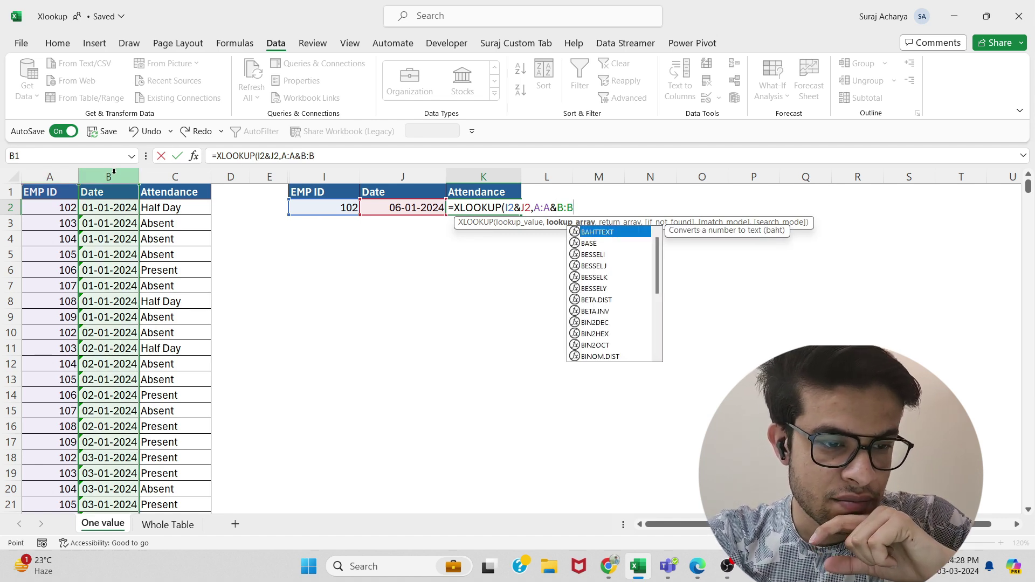
pyautogui.write(',')
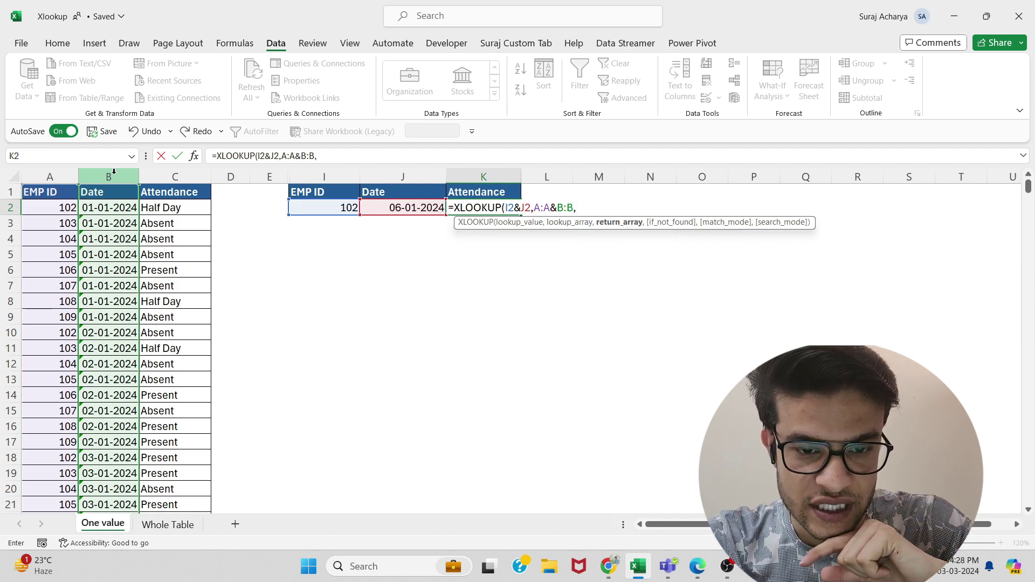
pyautogui.click(172, 174)
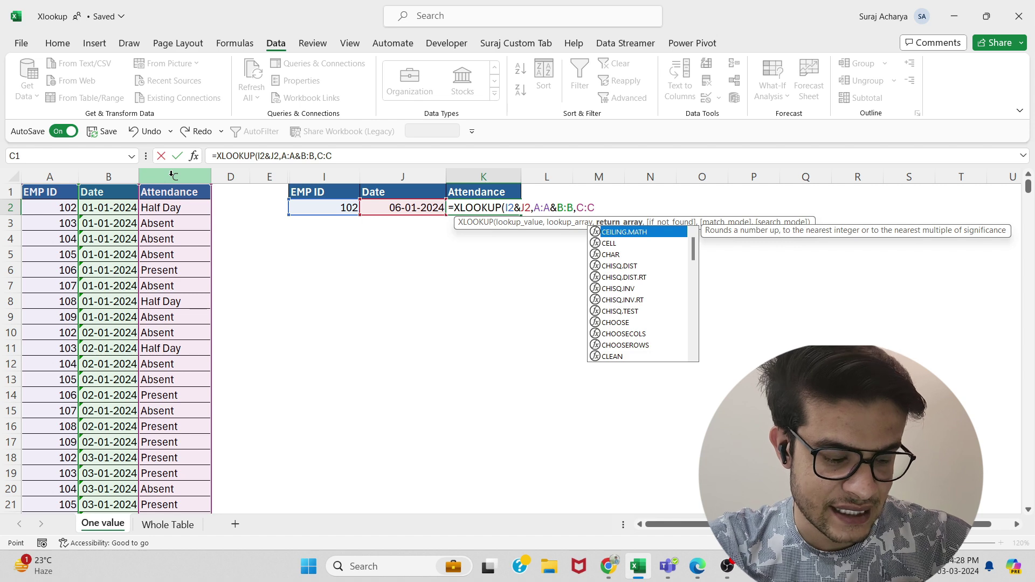
pyautogui.write(')')
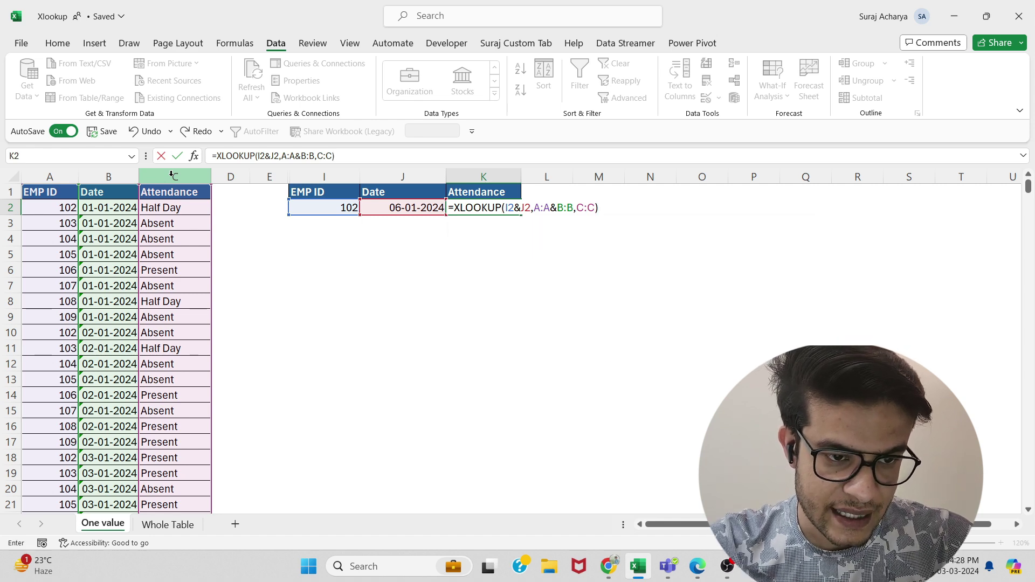
pyautogui.press('Return')
# Step: Test the new formula by setting the lookup EMP ID in I2 to 104
pyautogui.press('Up')
pyautogui.press('Left')
pyautogui.press('Left')
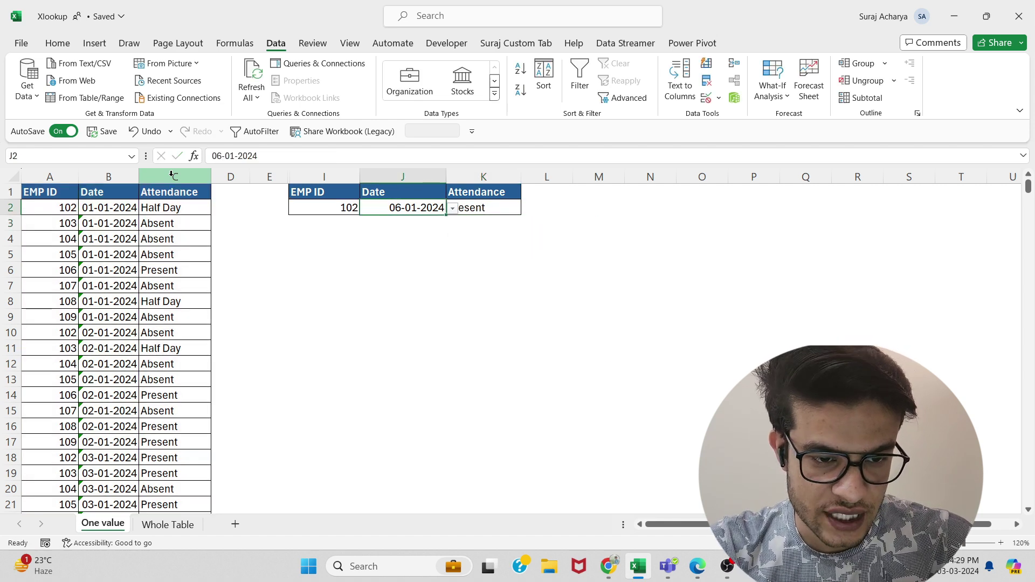
pyautogui.hotkey('alt', 'Down')
pyautogui.press('Down')
pyautogui.press('Down')
pyautogui.press('Return')
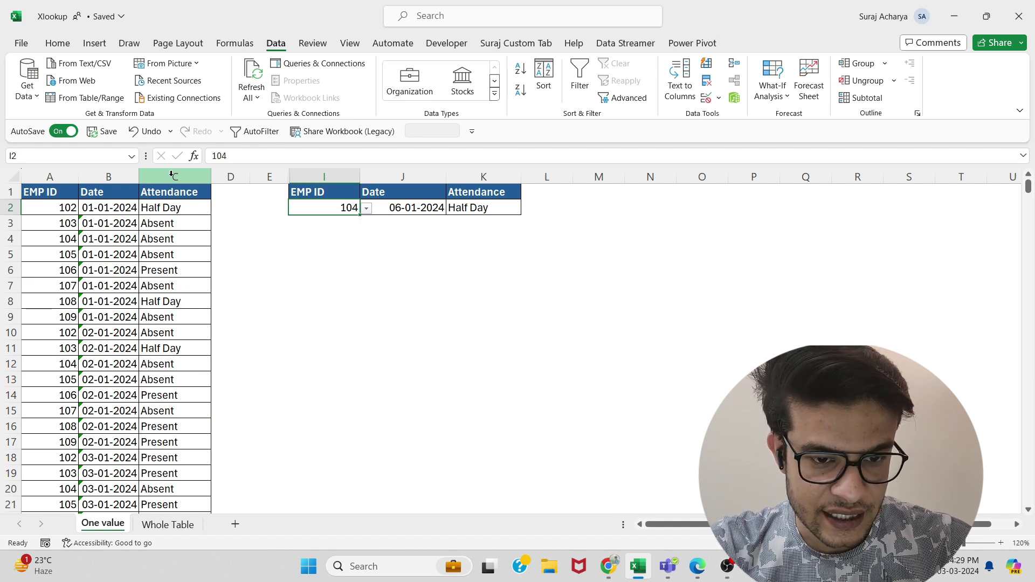
# Step: Set the lookup date in J2 to 07-01-2024 and check the attendance result for that employee
pyautogui.press('Right')
pyautogui.hotkey('alt', 'Down')
pyautogui.press('Down')
pyautogui.press('Return')
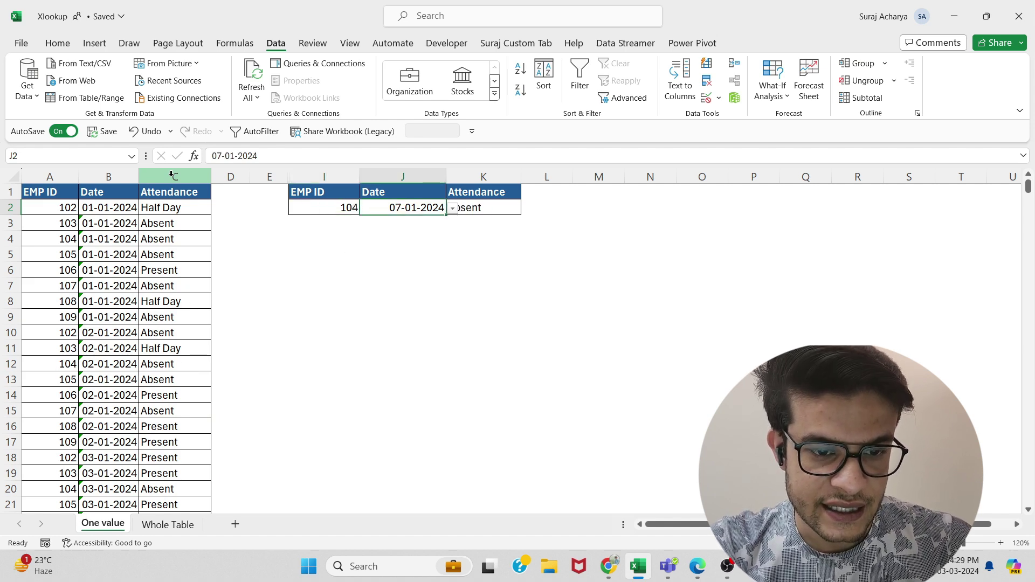
pyautogui.press('Right')
pyautogui.press('Left')
pyautogui.press('Left')
pyautogui.press('Right')
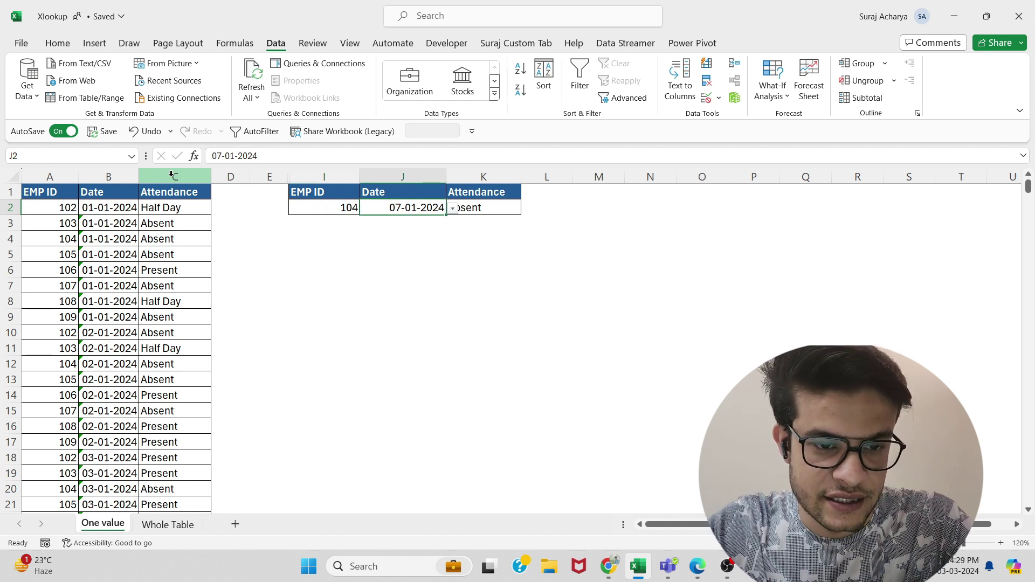
pyautogui.click(418, 285)
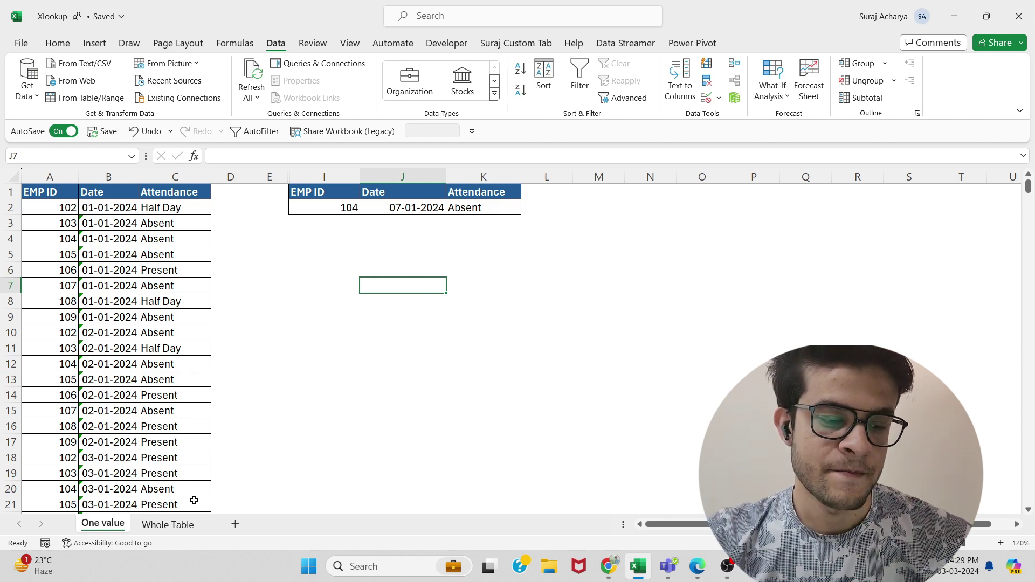
# Step: Switch to the Whole Table sheet and examine the dates, the EMP ID choices and the empty Attendance column
pyautogui.click(178, 525)
pyautogui.moveTo(360, 254); pyautogui.dragTo(356, 286)
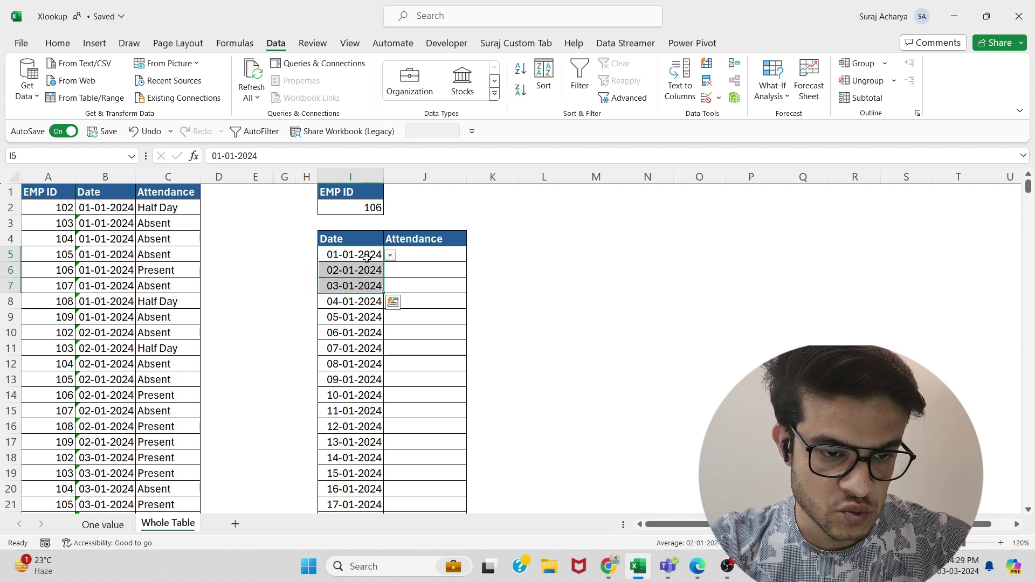
pyautogui.click(374, 208)
pyautogui.click(390, 208)
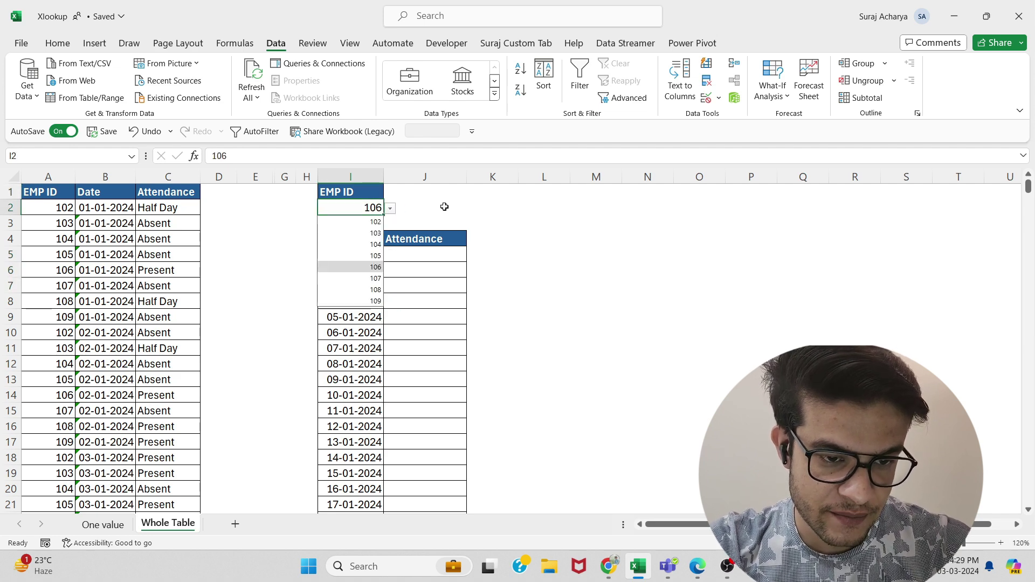
pyautogui.click(445, 207)
pyautogui.moveTo(413, 254); pyautogui.dragTo(386, 441)
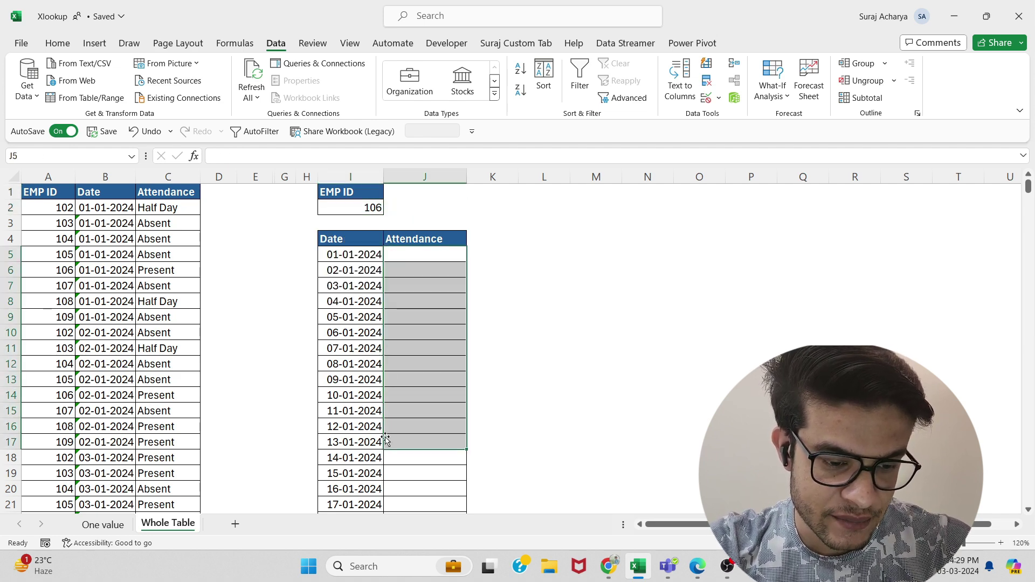
pyautogui.click(408, 252)
pyautogui.click(434, 213)
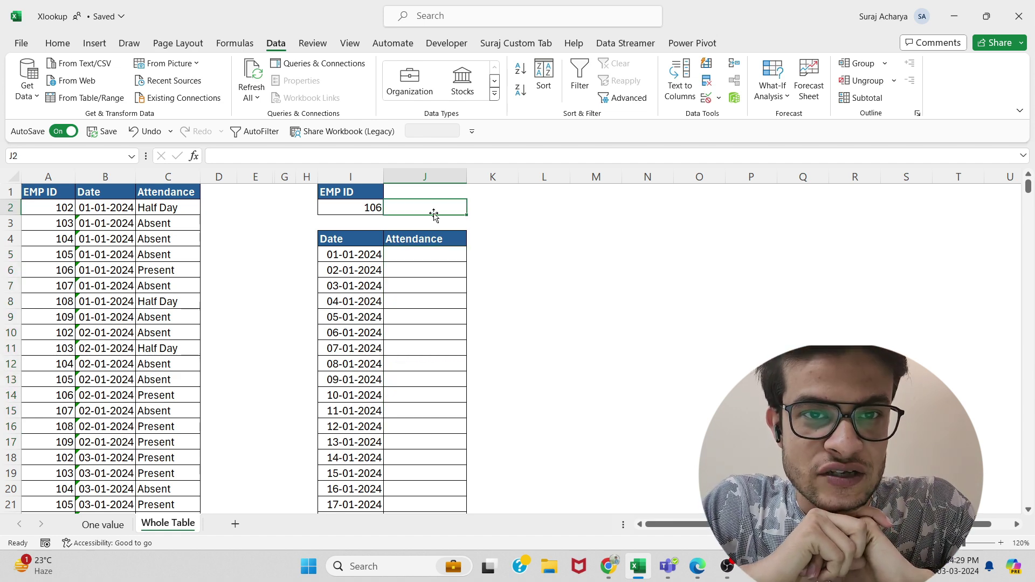
# Step: Begin an XLOOKUP in the first Attendance cell, J5, with I2&I5 as the lookup value
pyautogui.click(424, 256)
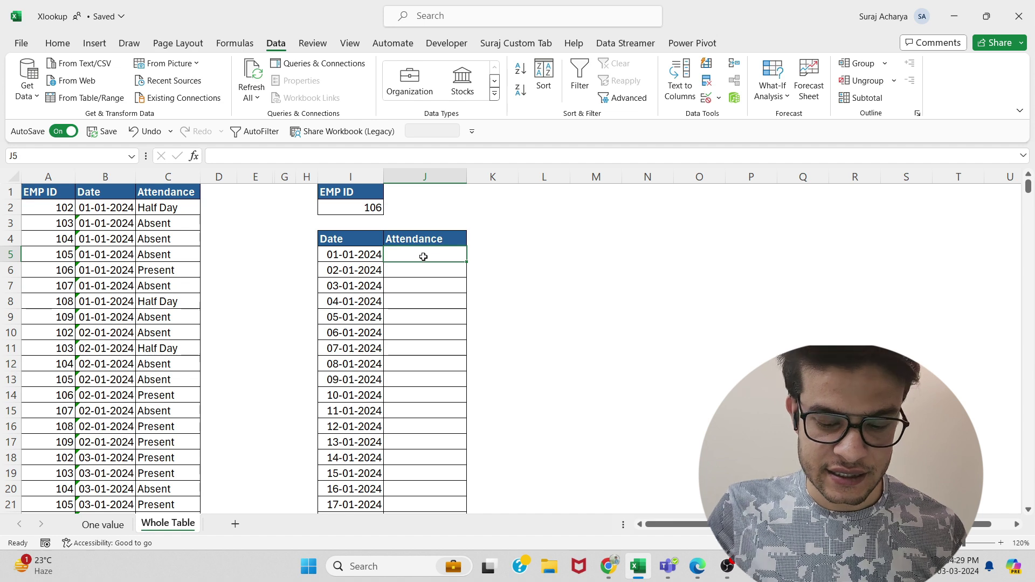
pyautogui.write('=x')
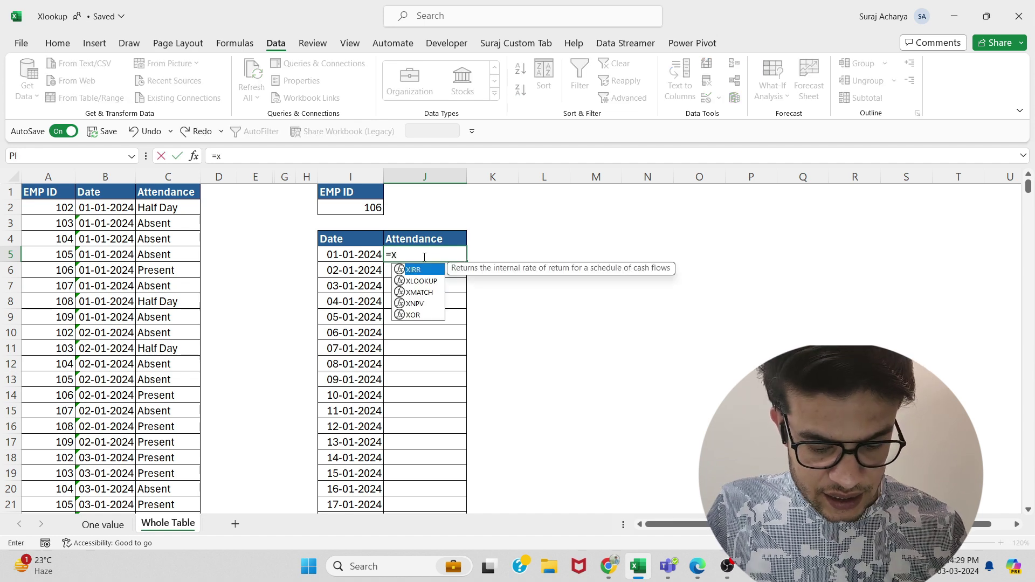
pyautogui.write('l')
pyautogui.doubleClick(422, 269)
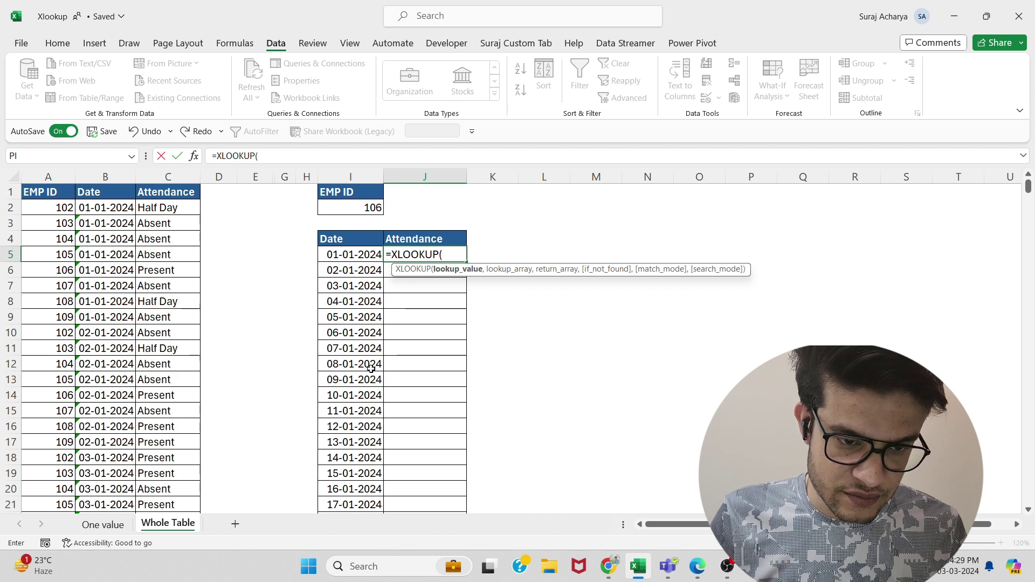
pyautogui.click(356, 209)
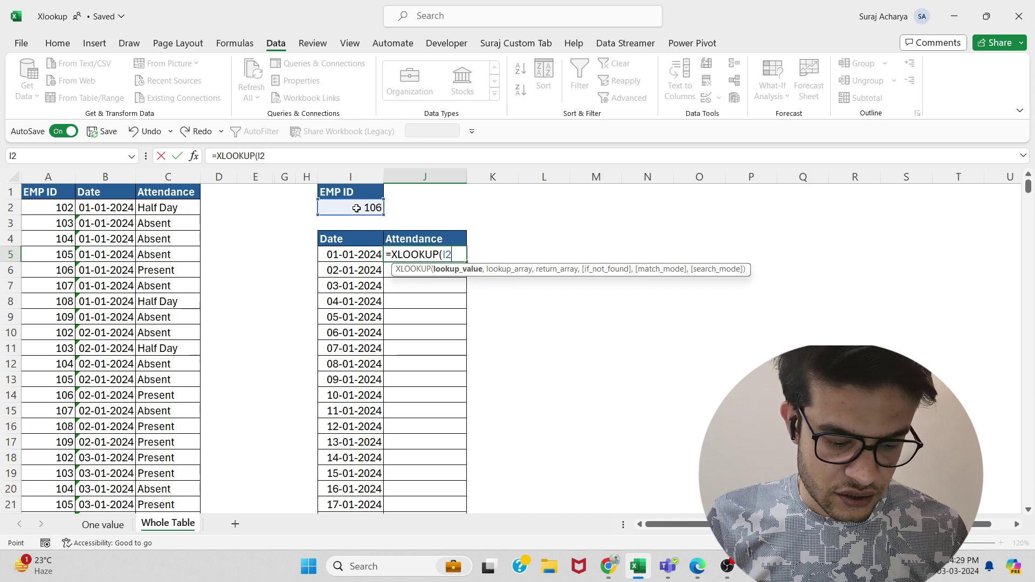
pyautogui.write('&')
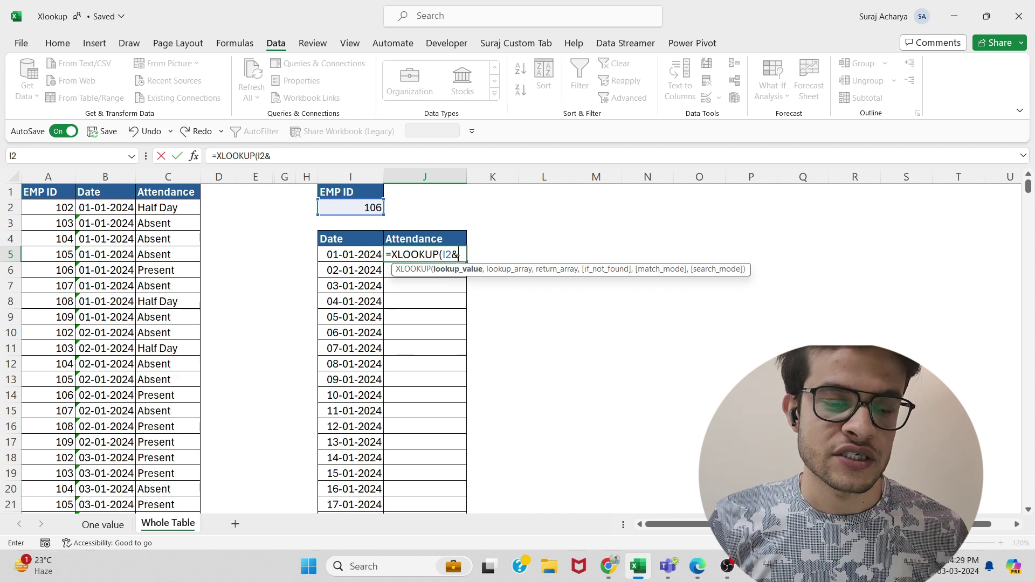
pyautogui.click(352, 255)
pyautogui.write(',')
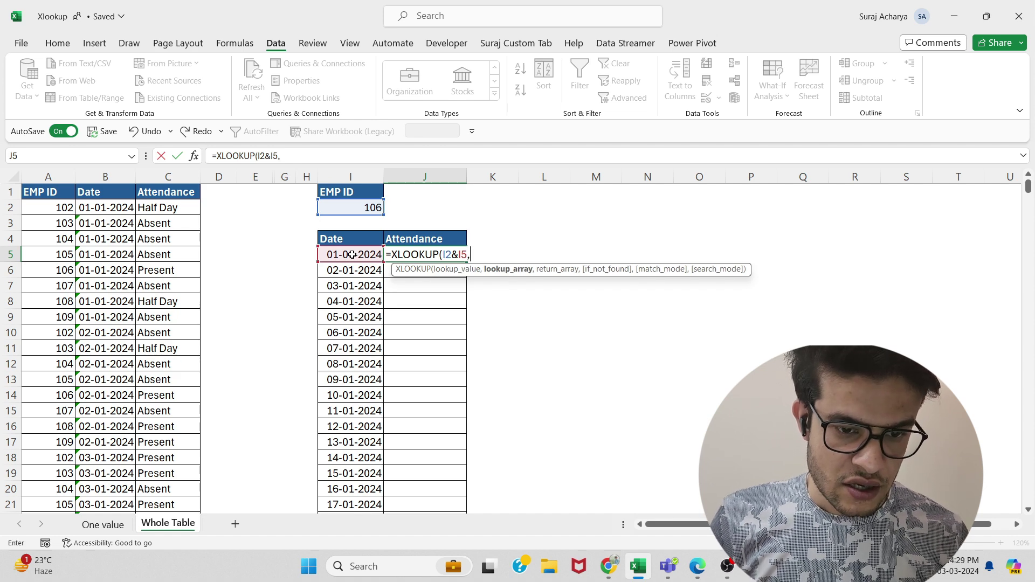
# Step: Complete the XLOOKUP in J5 with A:A&B:B as the lookup array and C:C as the return array
pyautogui.click(57, 176)
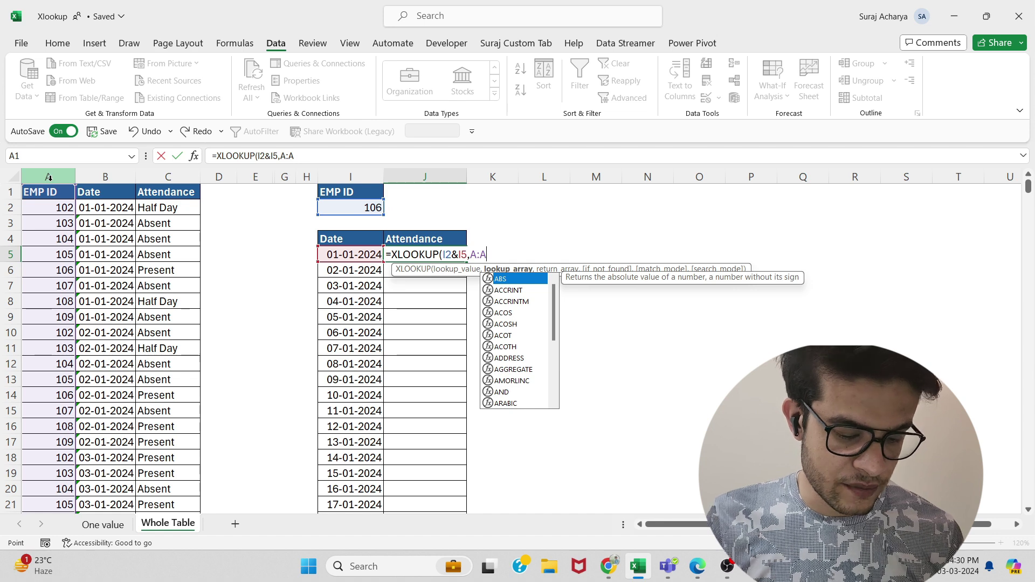
pyautogui.write('&')
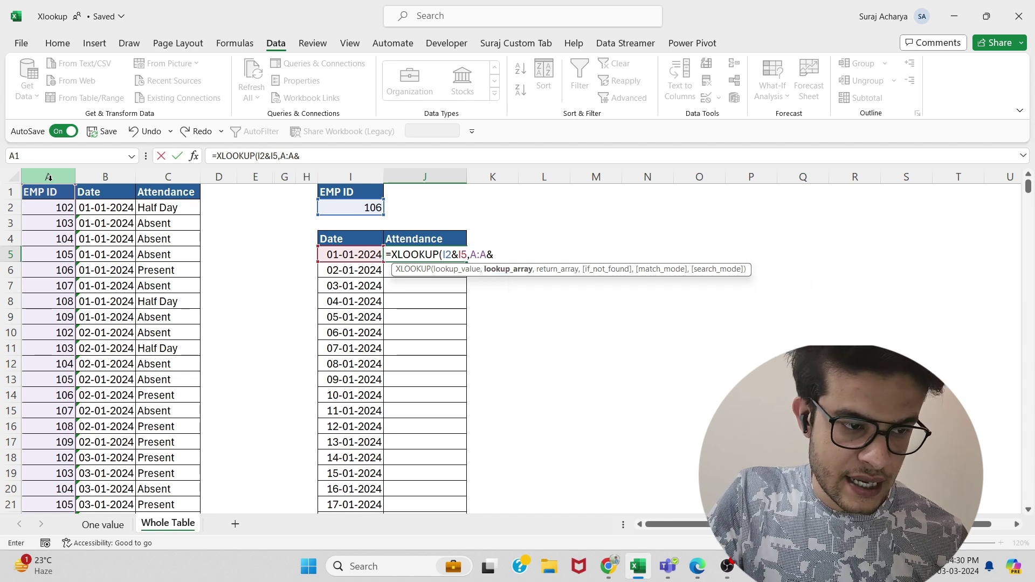
pyautogui.click(106, 175)
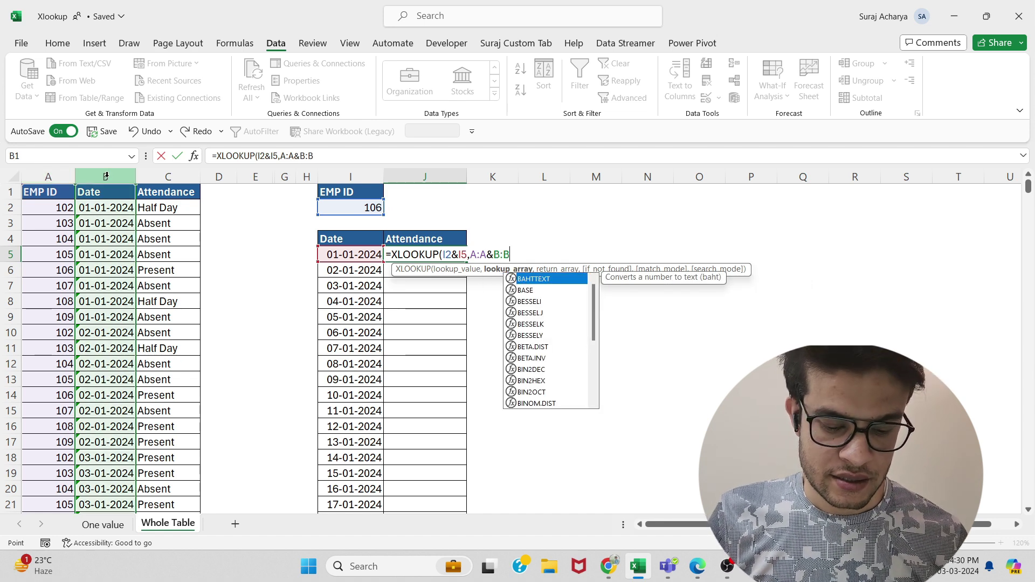
pyautogui.write(',')
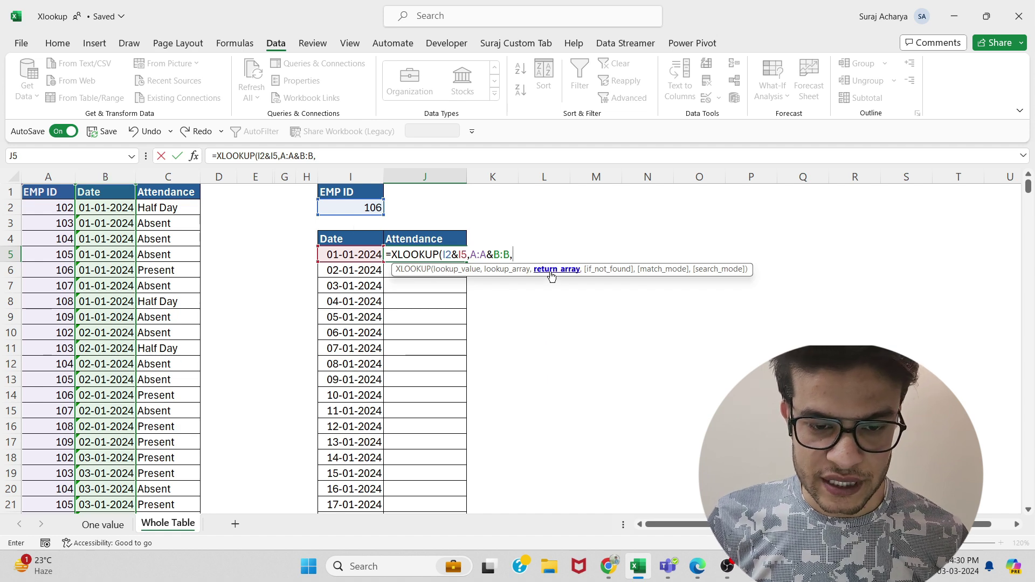
pyautogui.click(179, 177)
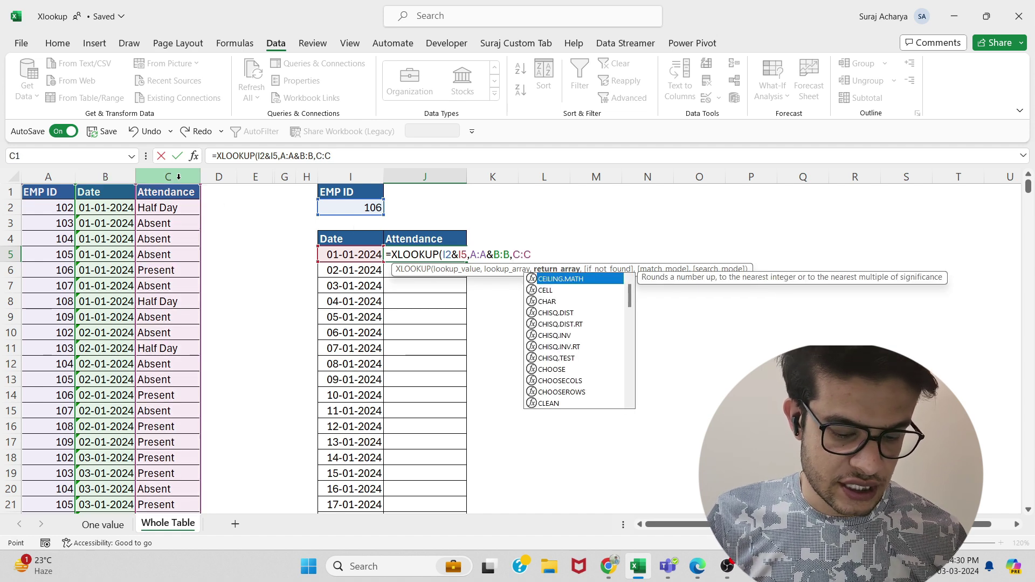
pyautogui.write(')')
pyautogui.hotkey('ctrl', 'Return')
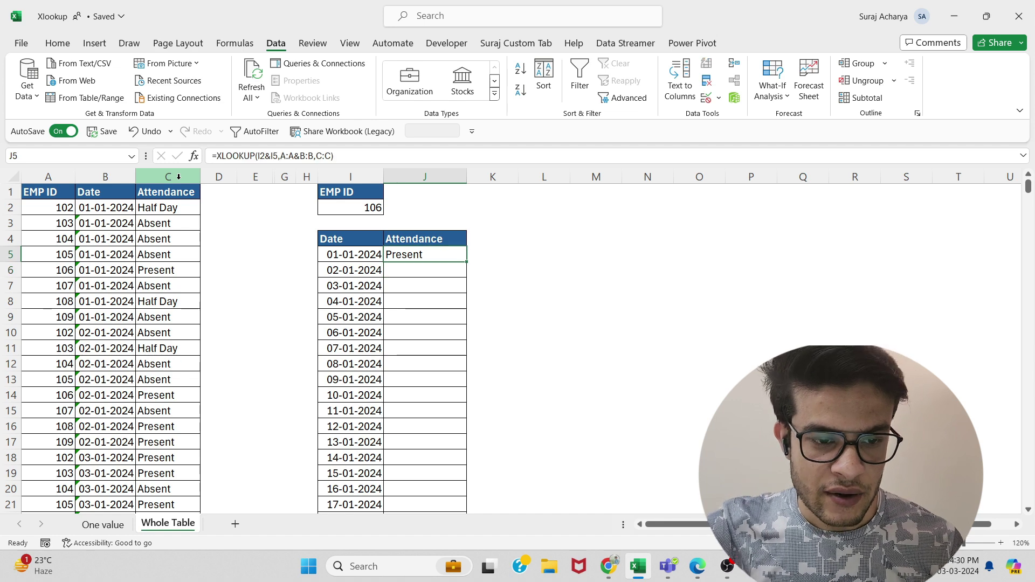
# Step: Try copying the J5 formula down to J6 and compare the cell references used in both formulas
pyautogui.moveTo(467, 263); pyautogui.dragTo(466, 278)
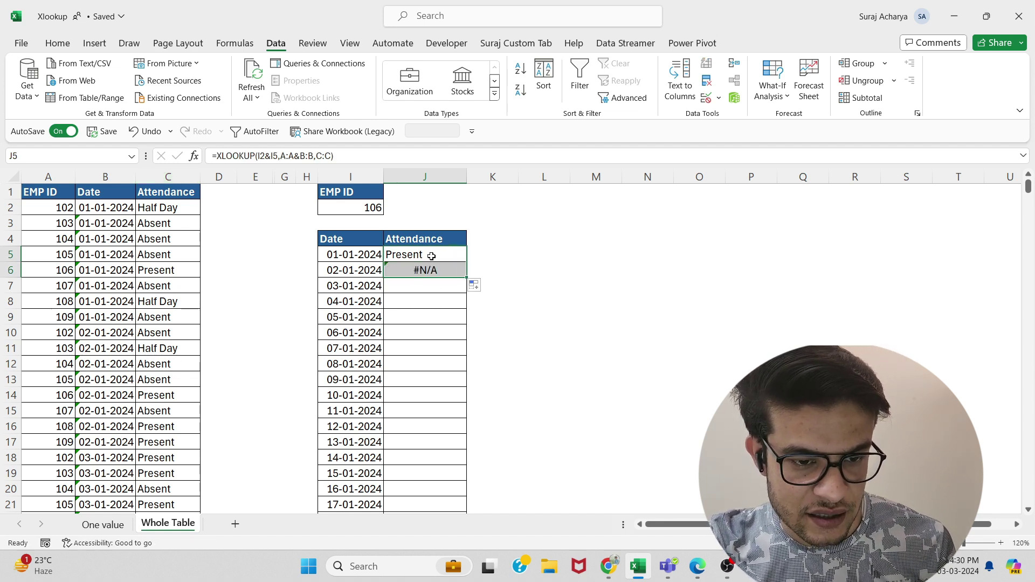
pyautogui.click(431, 255)
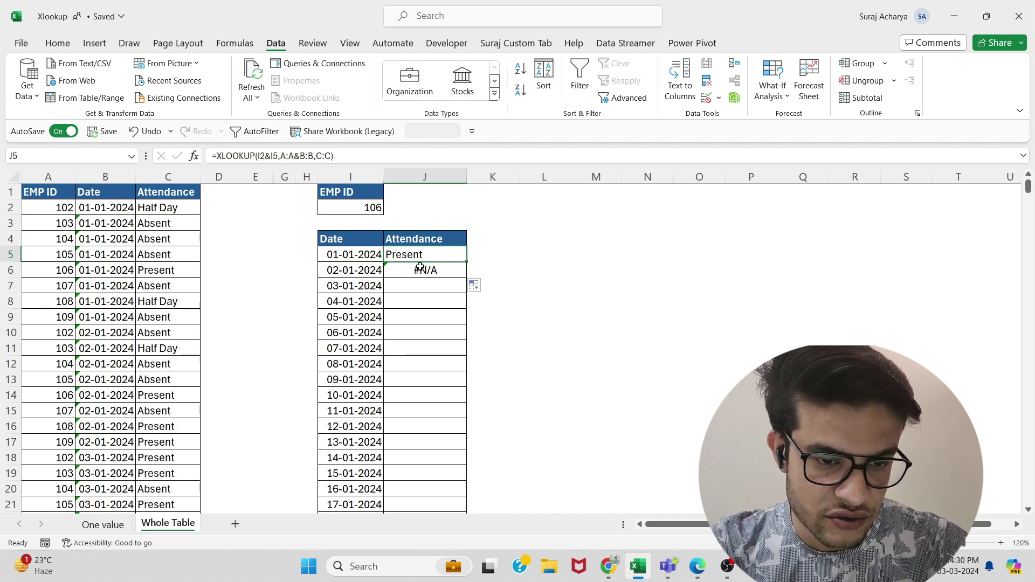
pyautogui.click(423, 271)
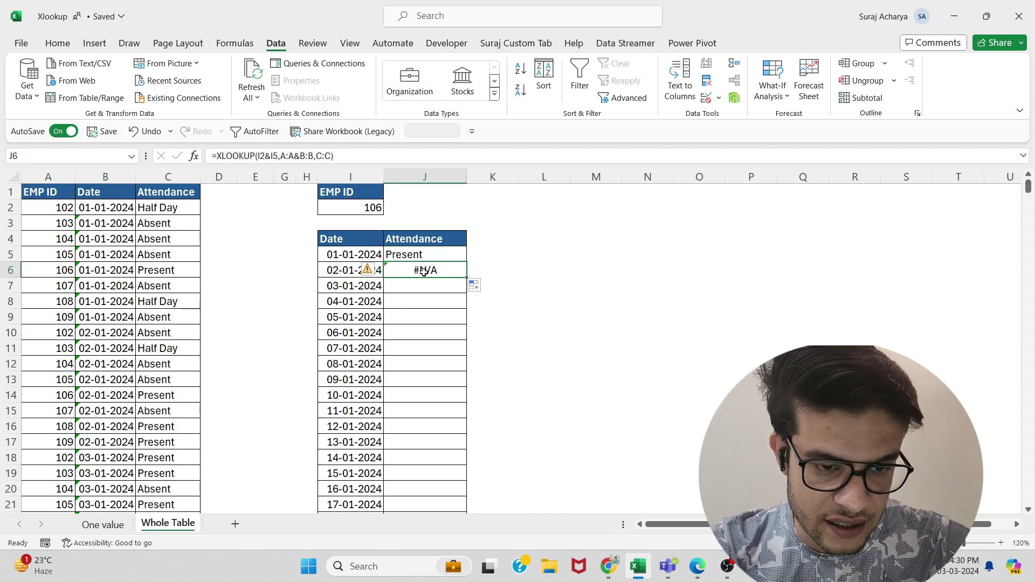
pyautogui.click(423, 254)
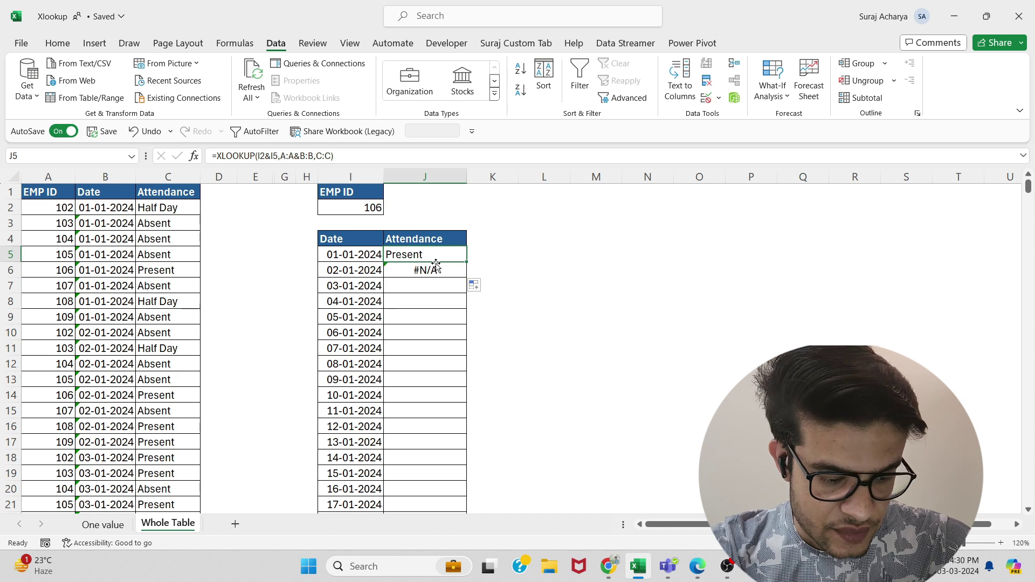
pyautogui.click(375, 156)
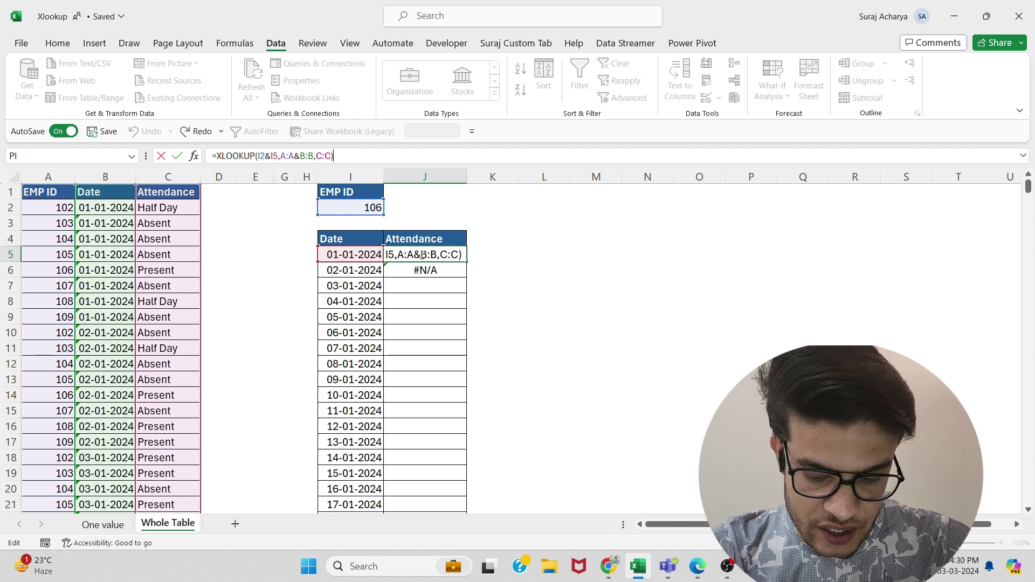
pyautogui.press('Return')
pyautogui.press('F2')
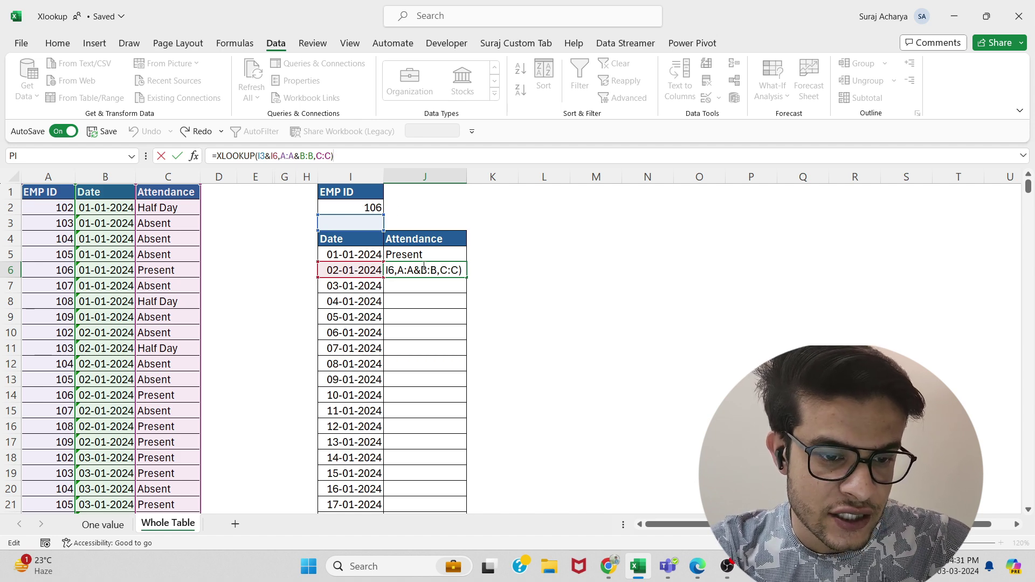
pyautogui.hotkey('ctrl', 'Return')
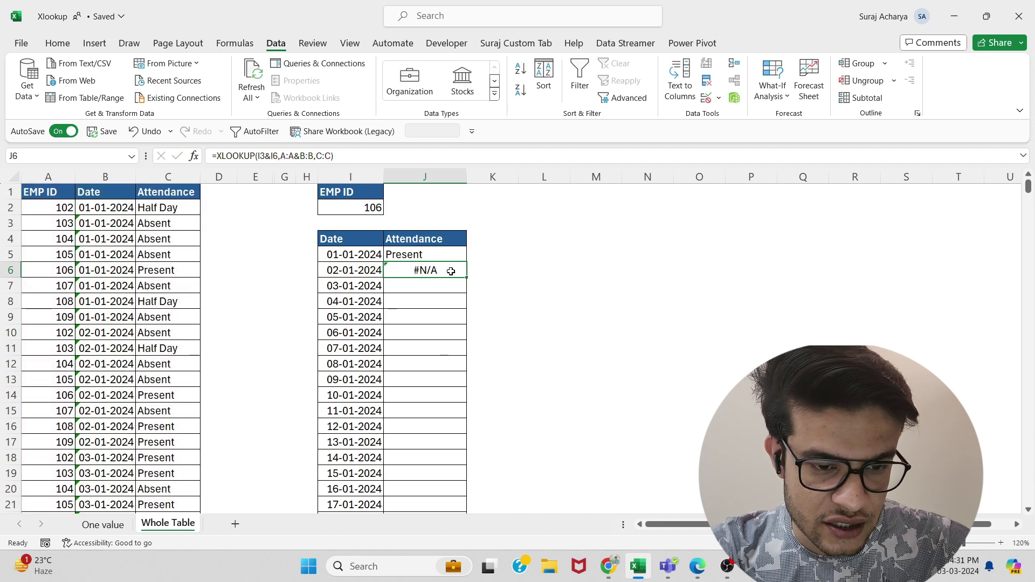
# Step: Clear the copied formula from J6
pyautogui.click(423, 251)
pyautogui.click(432, 268)
pyautogui.press('Delete')
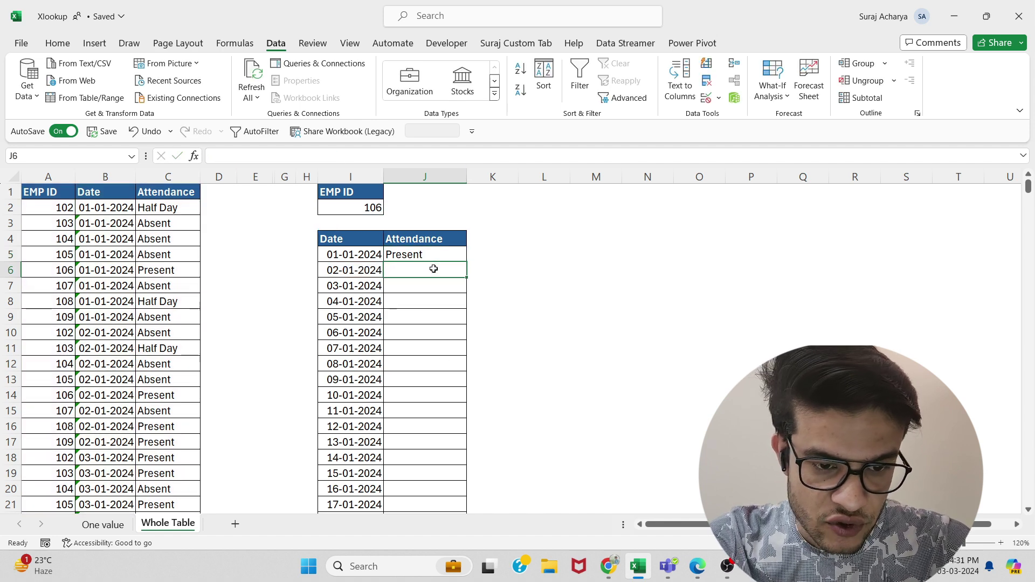
# Step: Make the EMP ID reference in the J5 formula absolute, changing the lookup value to $I$2&I5
pyautogui.click(427, 255)
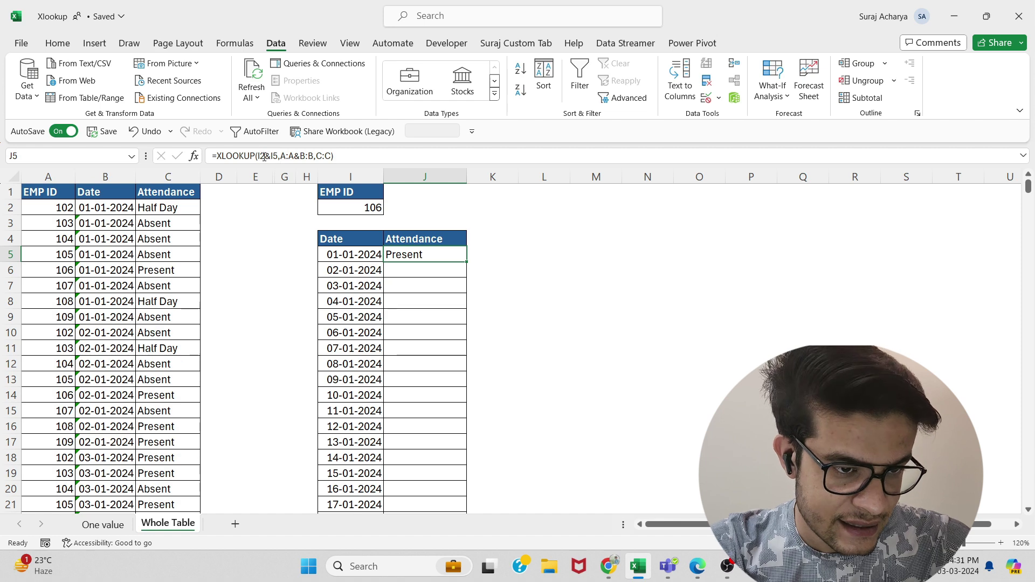
pyautogui.moveTo(265, 156); pyautogui.dragTo(257, 156)
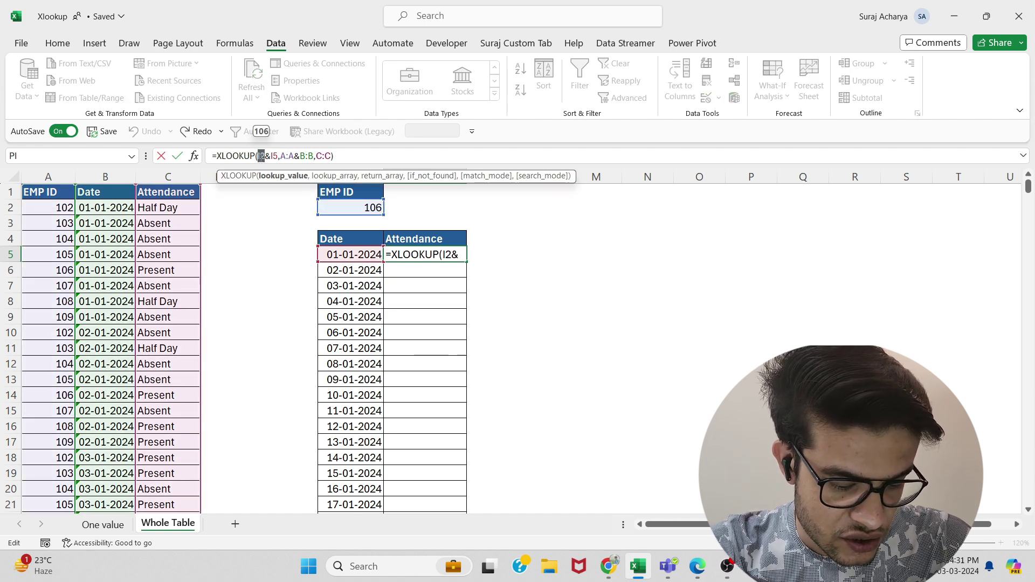
pyautogui.click(267, 156)
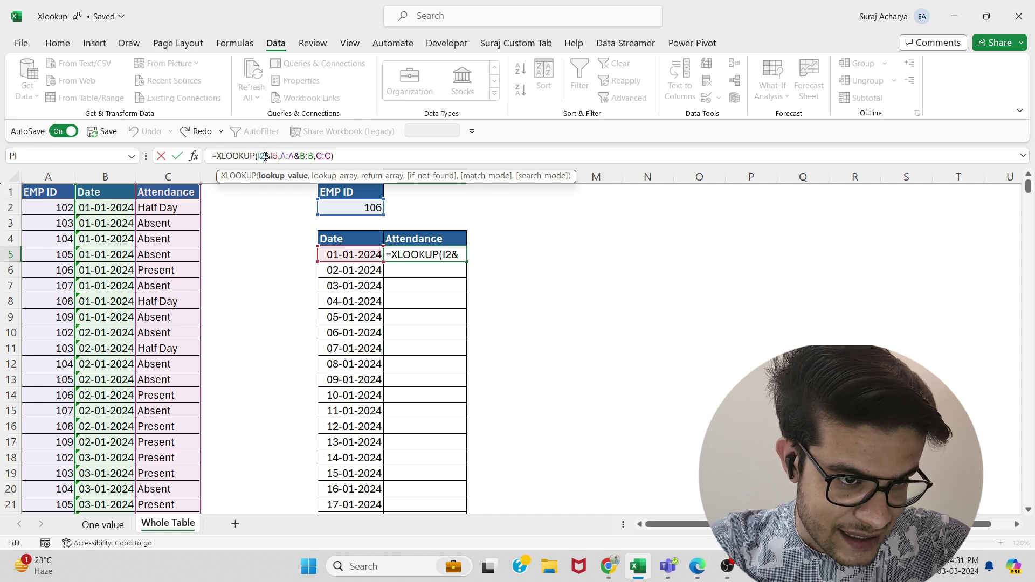
pyautogui.moveTo(265, 157); pyautogui.dragTo(257, 156)
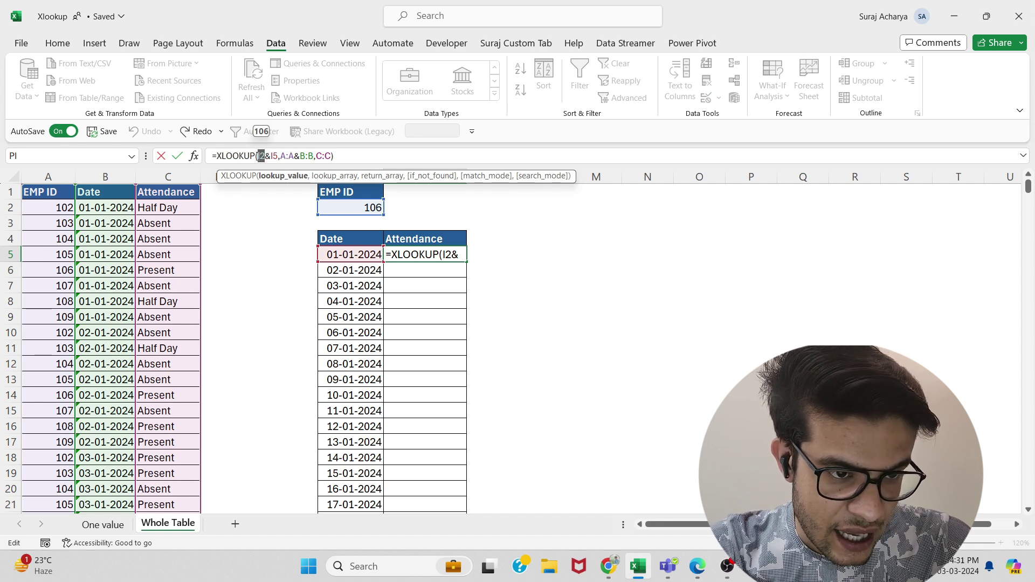
pyautogui.press('F4')
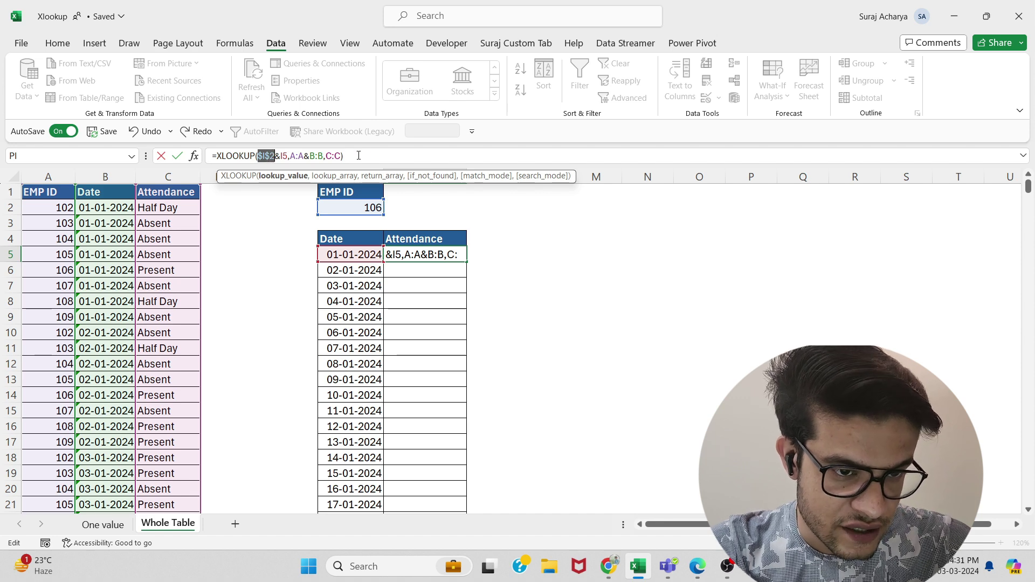
pyautogui.press('Return')
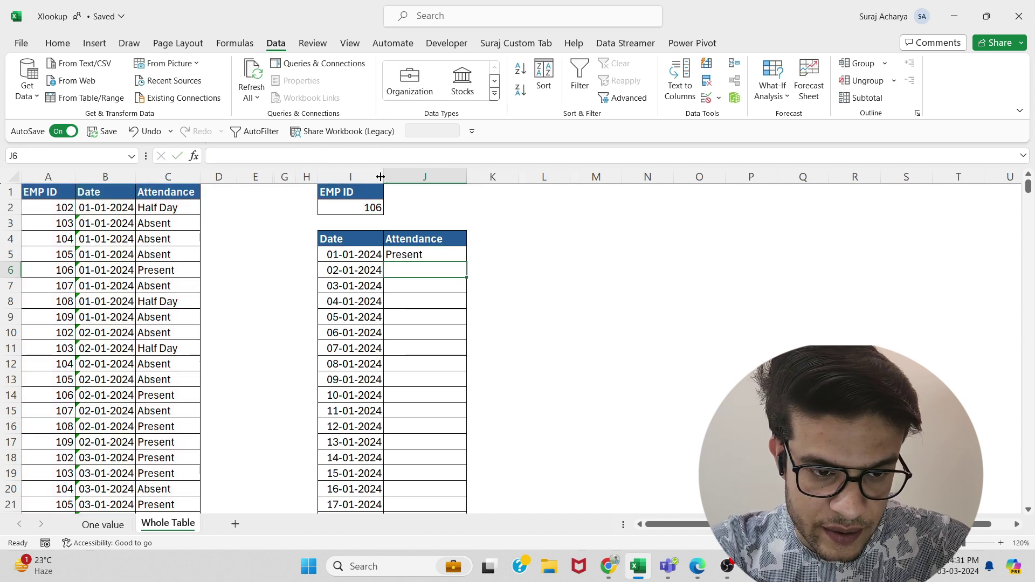
# Step: Copy the corrected J5 formula down to J6 and compare the fixed and relative references in both cells
pyautogui.click(459, 253)
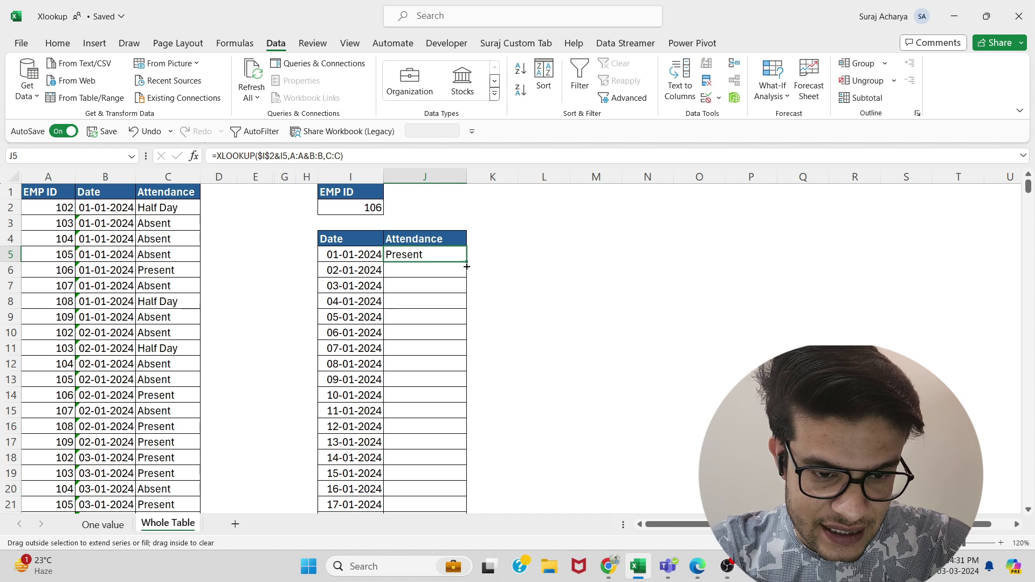
pyautogui.moveTo(467, 266); pyautogui.dragTo(468, 274)
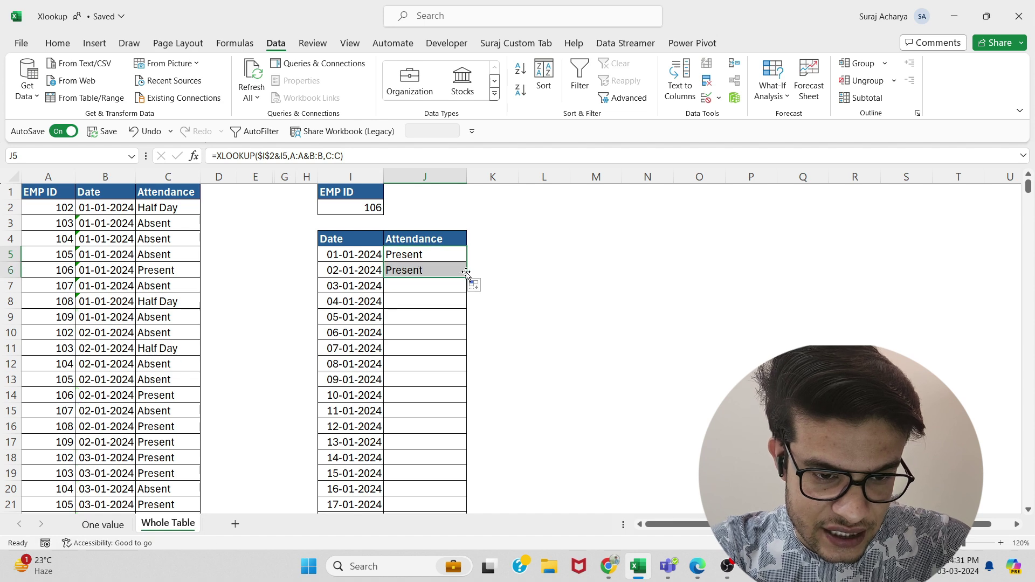
pyautogui.click(413, 274)
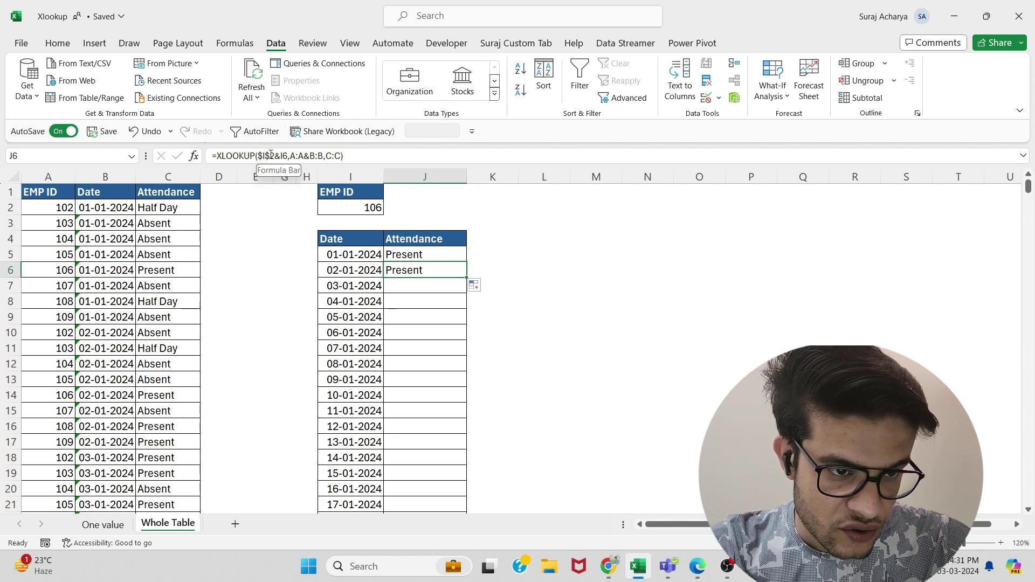
pyautogui.press('Up')
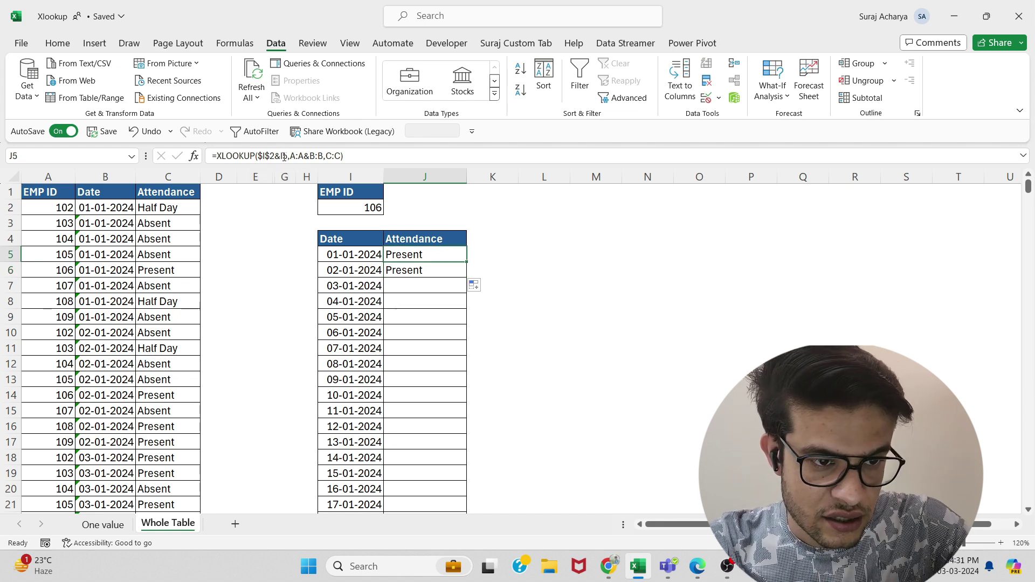
pyautogui.click(417, 263)
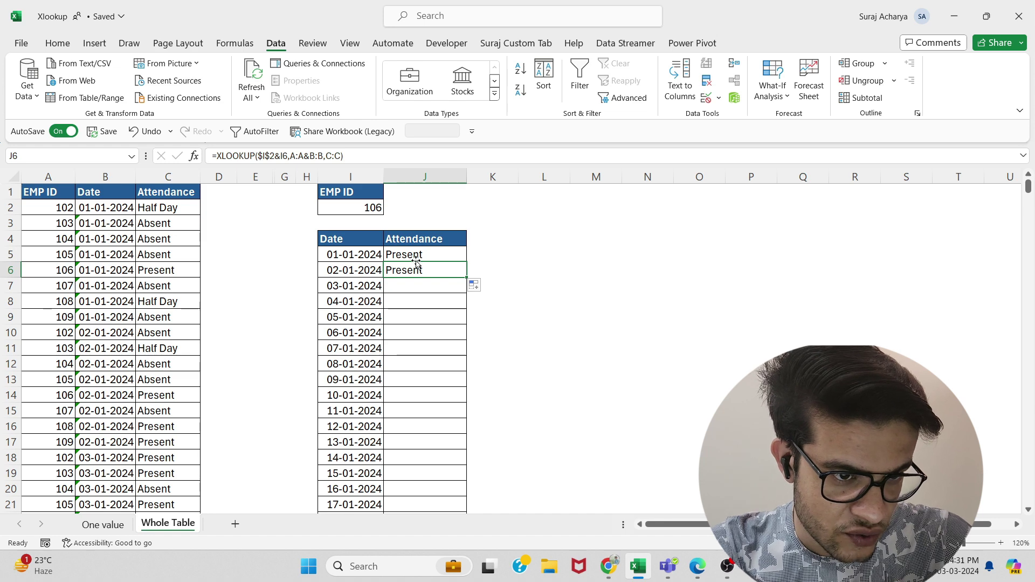
pyautogui.press('Up')
pyautogui.click(417, 264)
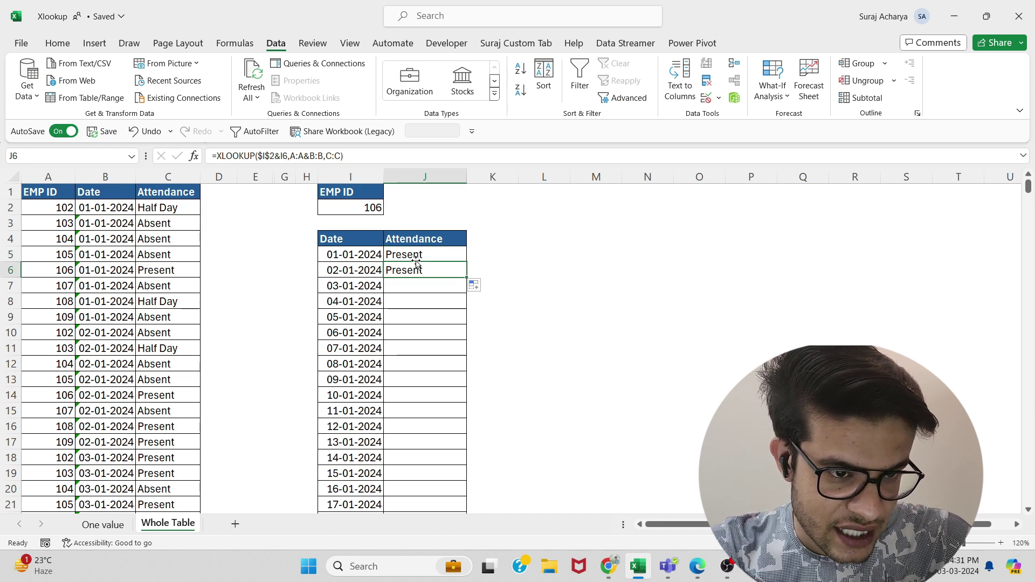
# Step: Fill the J6 formula down the rest of the Attendance column and review the attendance for each date
pyautogui.doubleClick(466, 278)
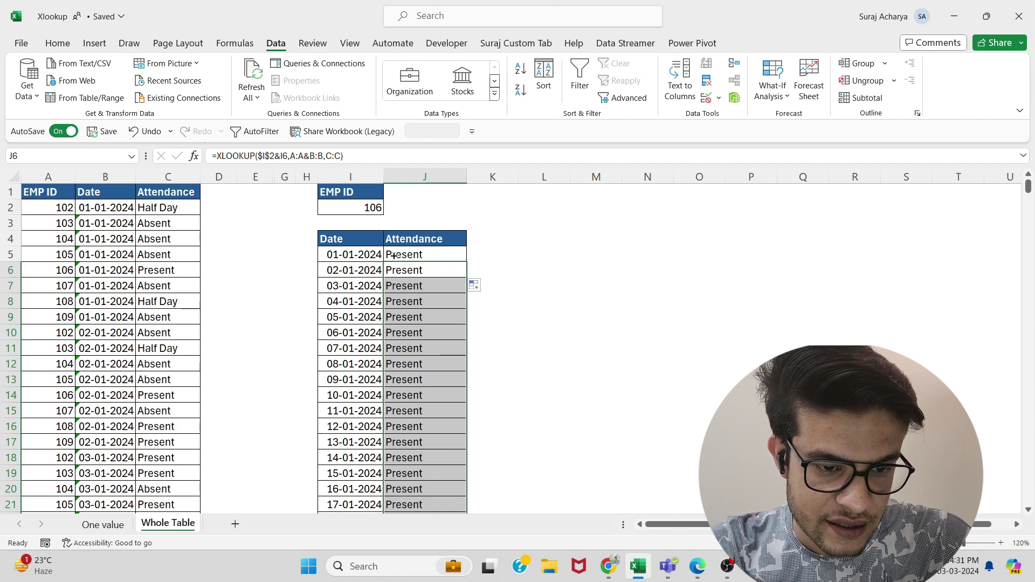
pyautogui.click(414, 308)
pyautogui.scroll(-6, 414, 308)
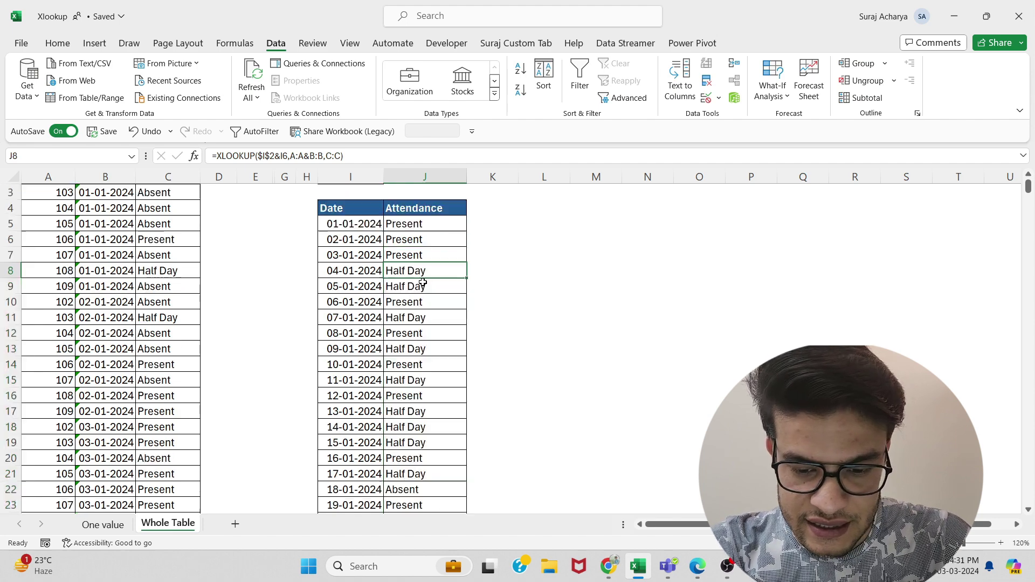
pyautogui.scroll(6, 378, 243)
# Step: Test the whole table by setting the lookup EMP ID in I2 to 102, and reopen the EMP ID choices
pyautogui.click(369, 205)
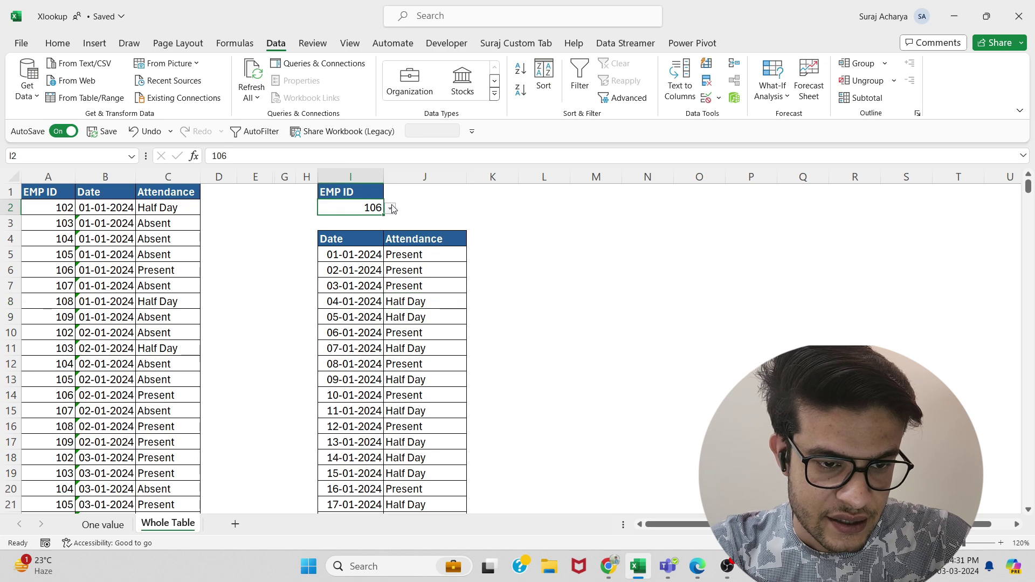
pyautogui.click(390, 208)
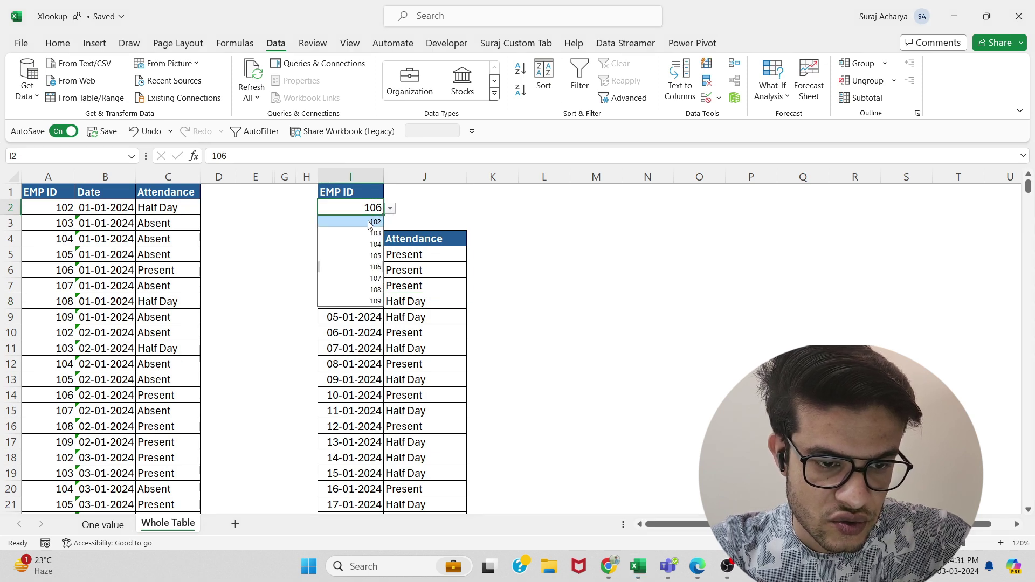
pyautogui.click(373, 222)
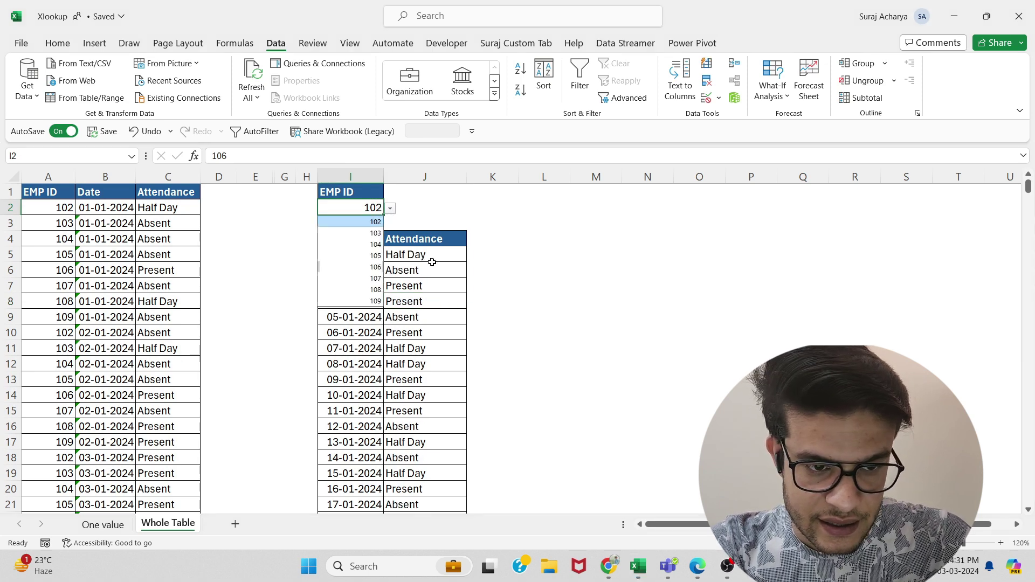
pyautogui.click(391, 208)
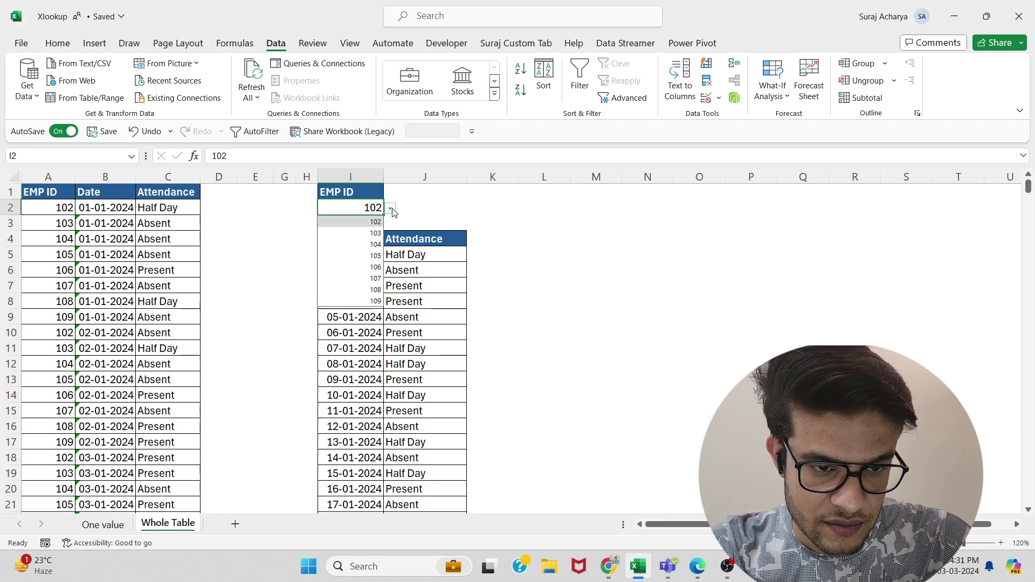